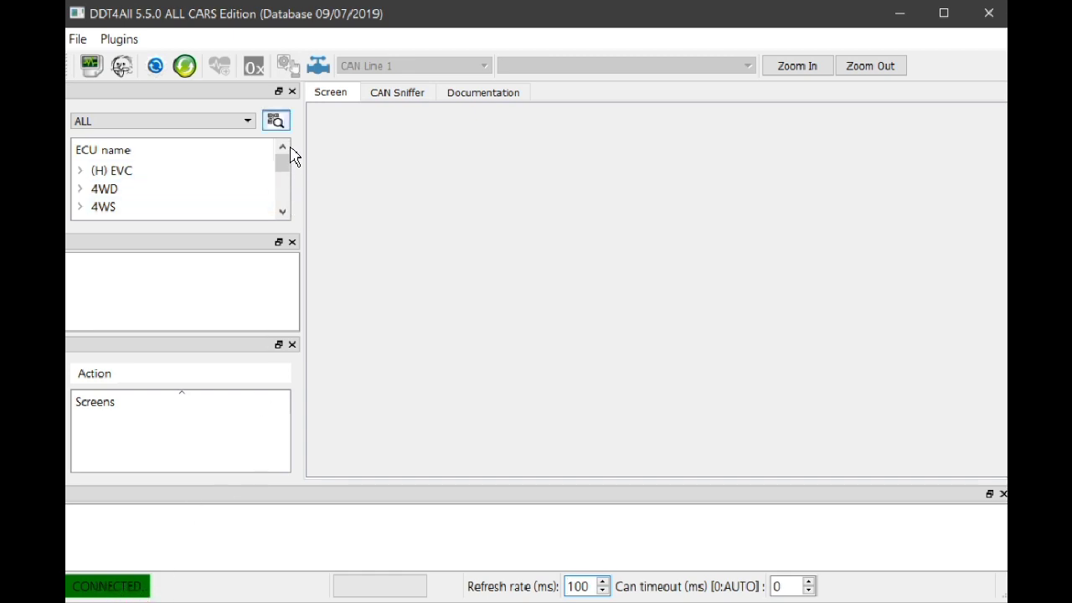
Scan the vehicle for ECUs over CAN and highlight part of the identified Cluster/TDB file name in the log
left_click(277, 126)
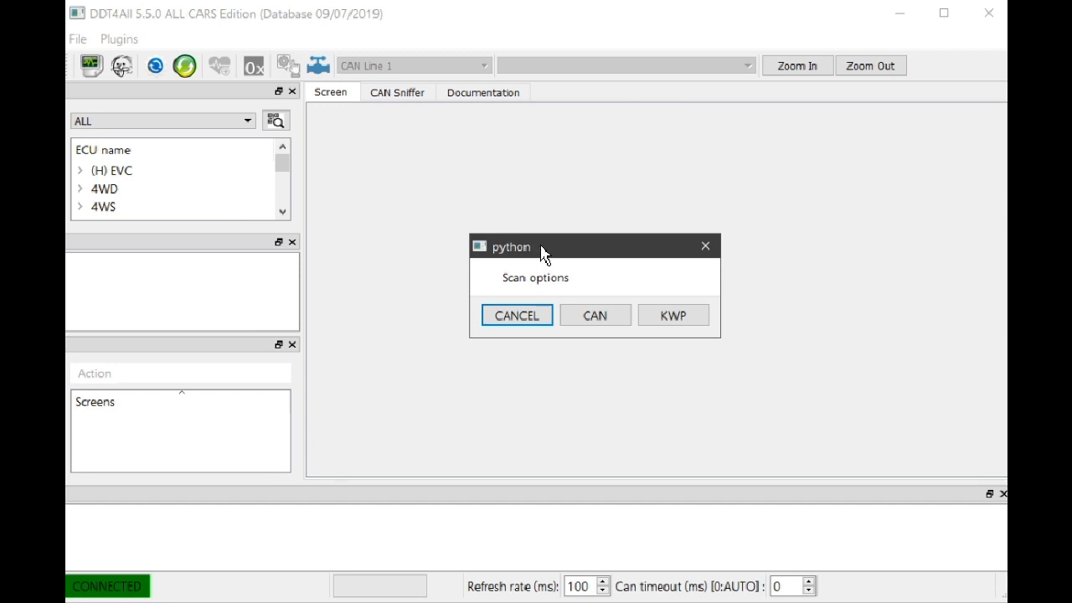
left_click(598, 315)
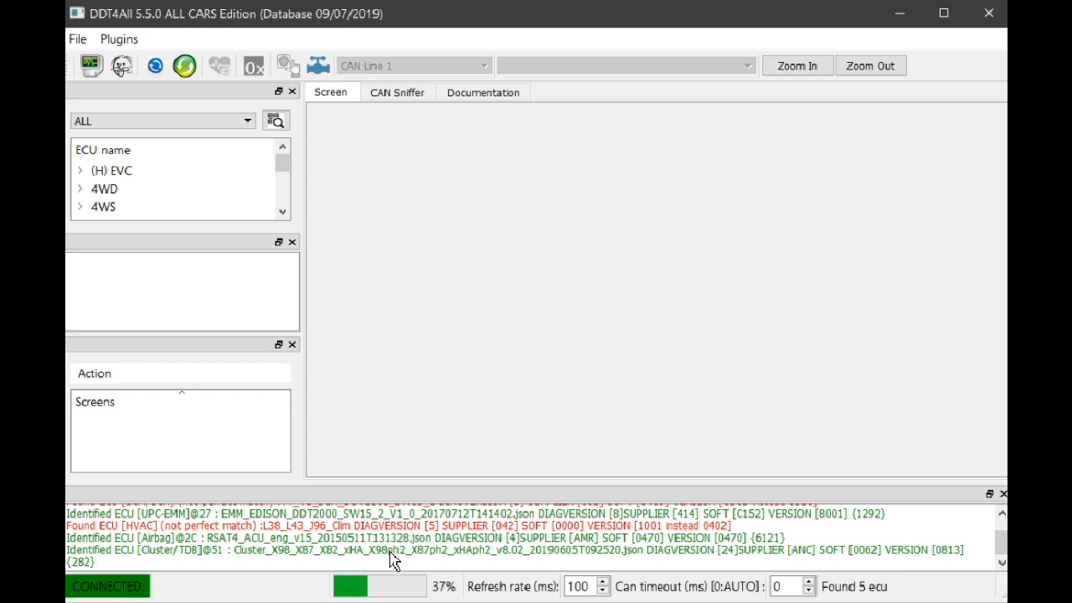
left_click_drag(318, 551, 434, 551)
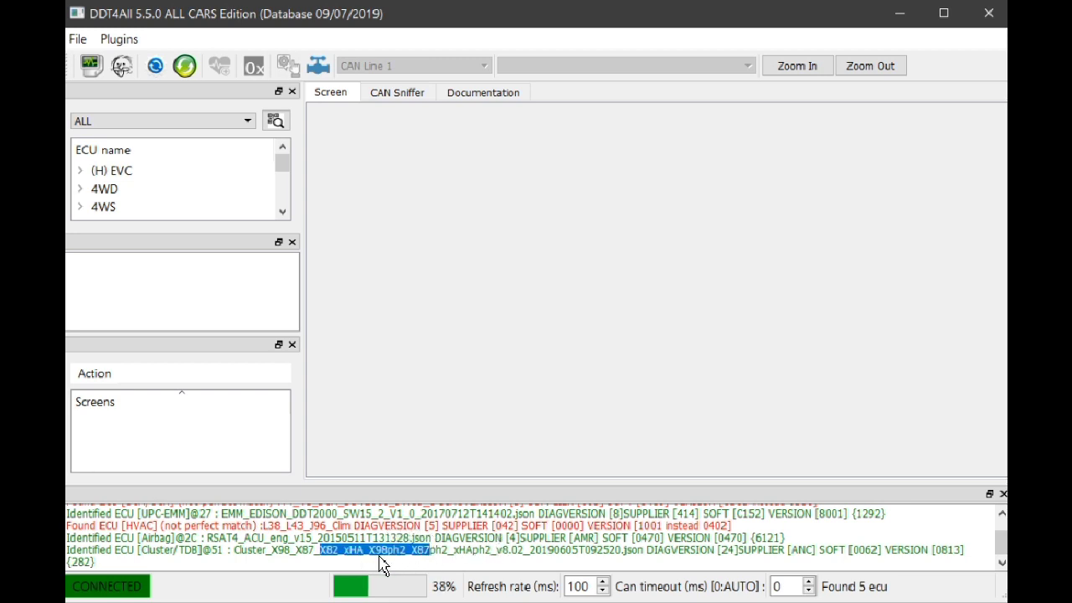
left_click_drag(357, 551, 459, 550)
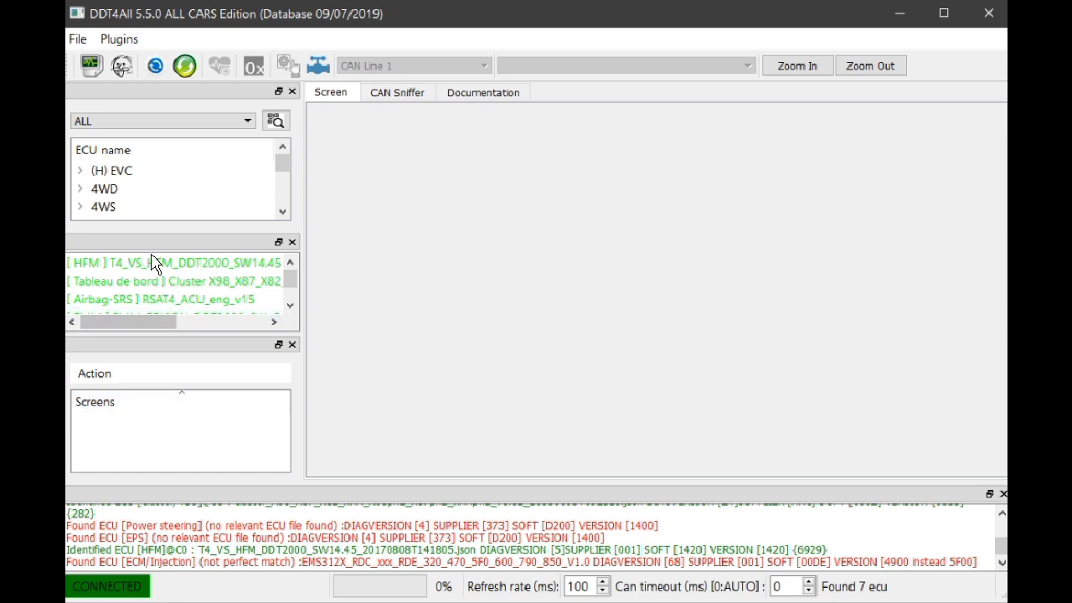
Examine the list of detected ECUs, comparing the green identified entries with the red imperfect matches
scroll(151, 277, "down", 1)
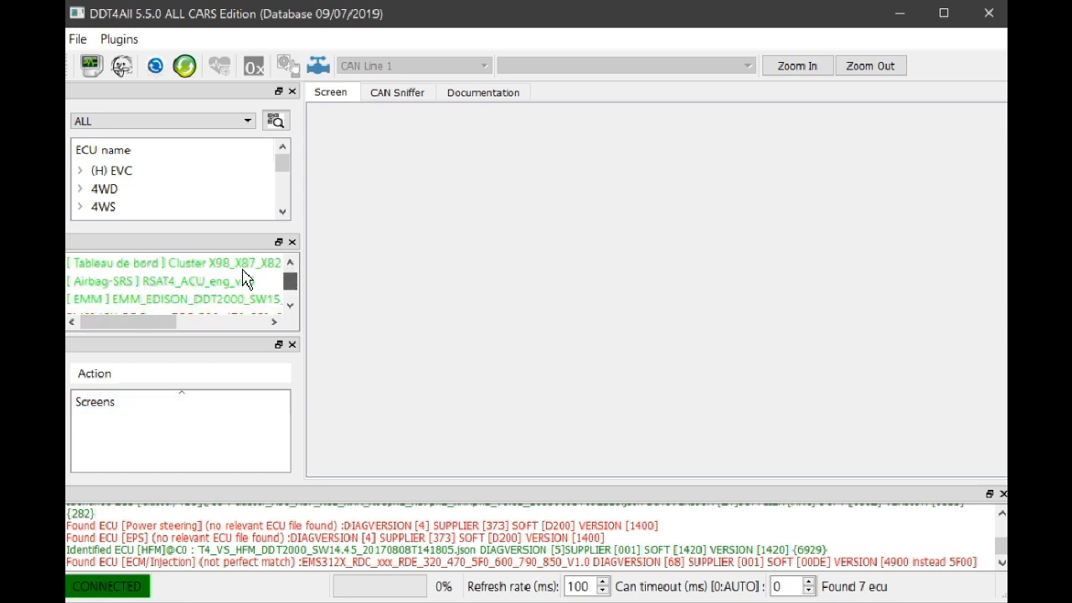
scroll(201, 285, "down", 3)
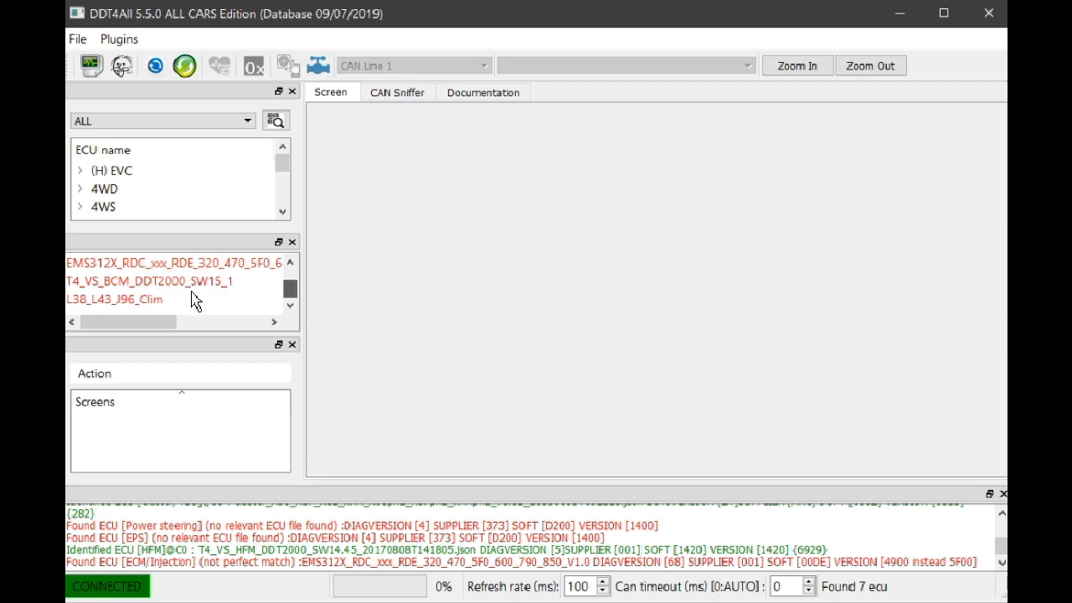
scroll(130, 302, "up", 4)
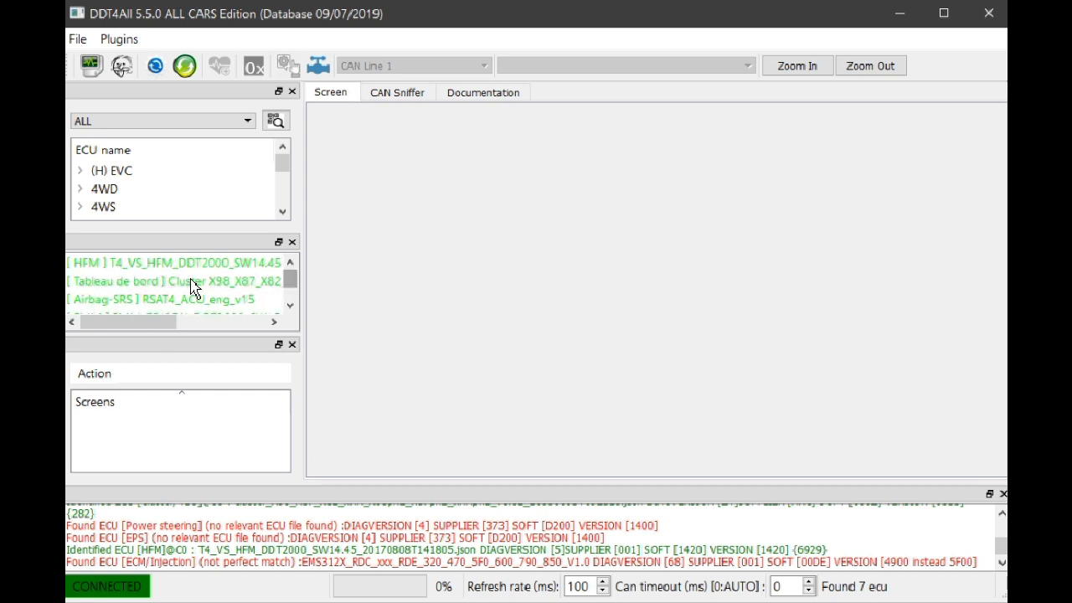
scroll(206, 299, "down", 4)
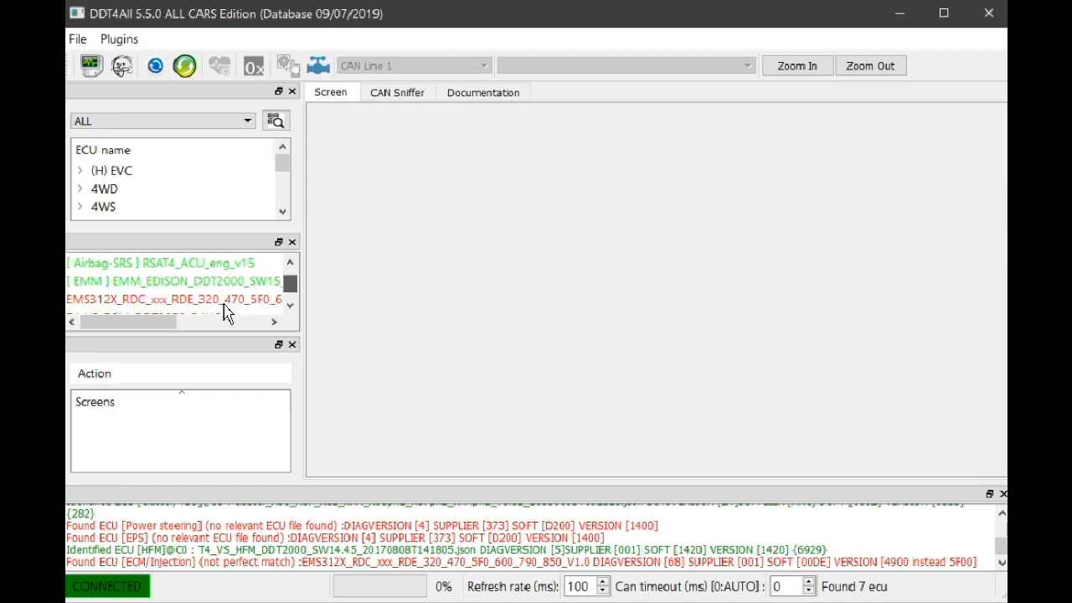
scroll(248, 293, "up", 4)
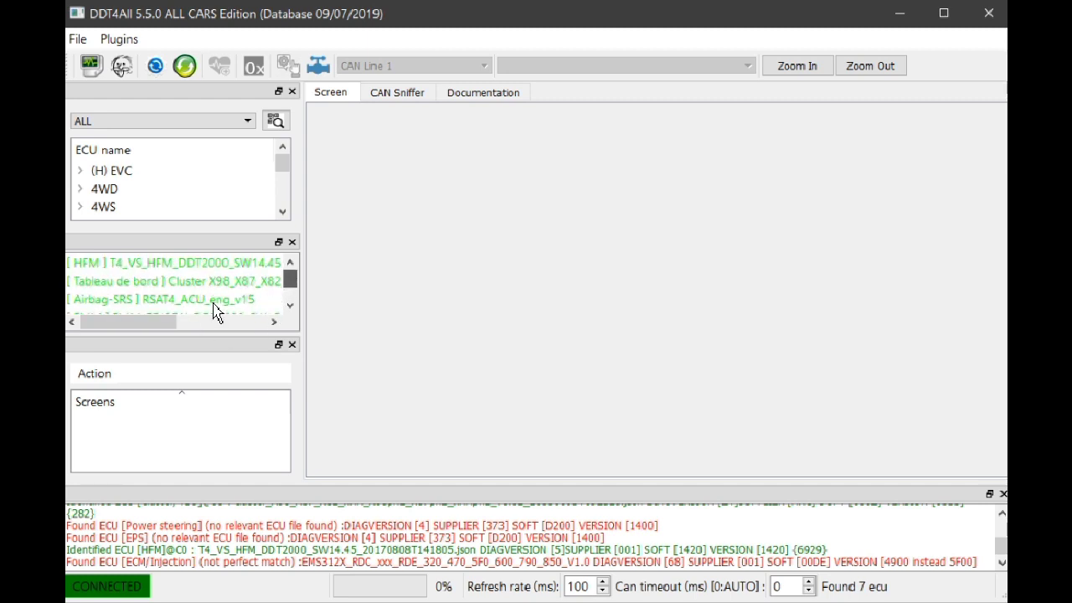
scroll(227, 299, "down", 3)
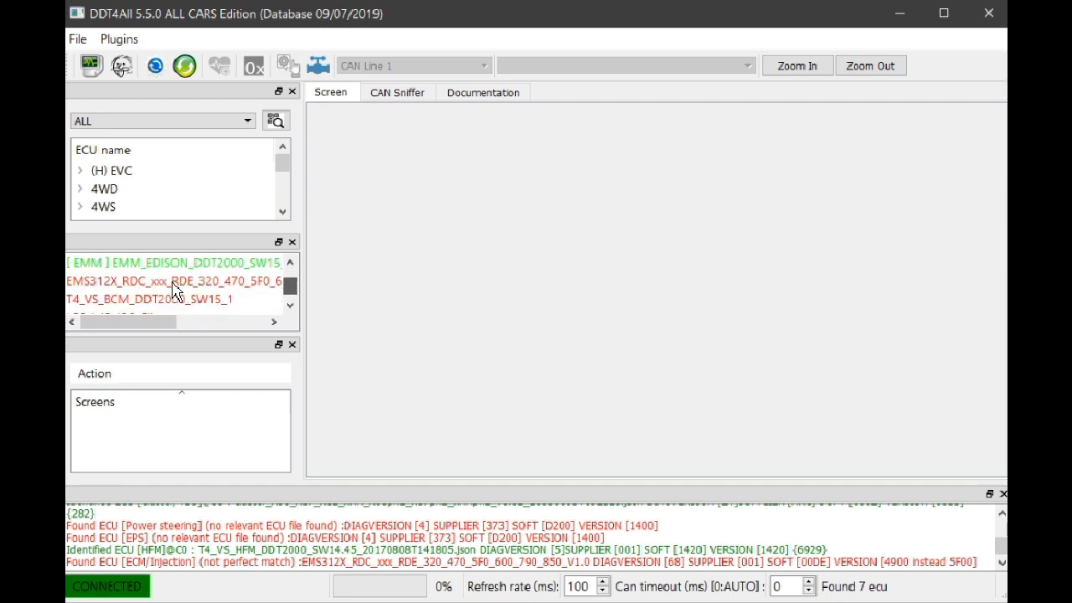
scroll(225, 299, "up", 3)
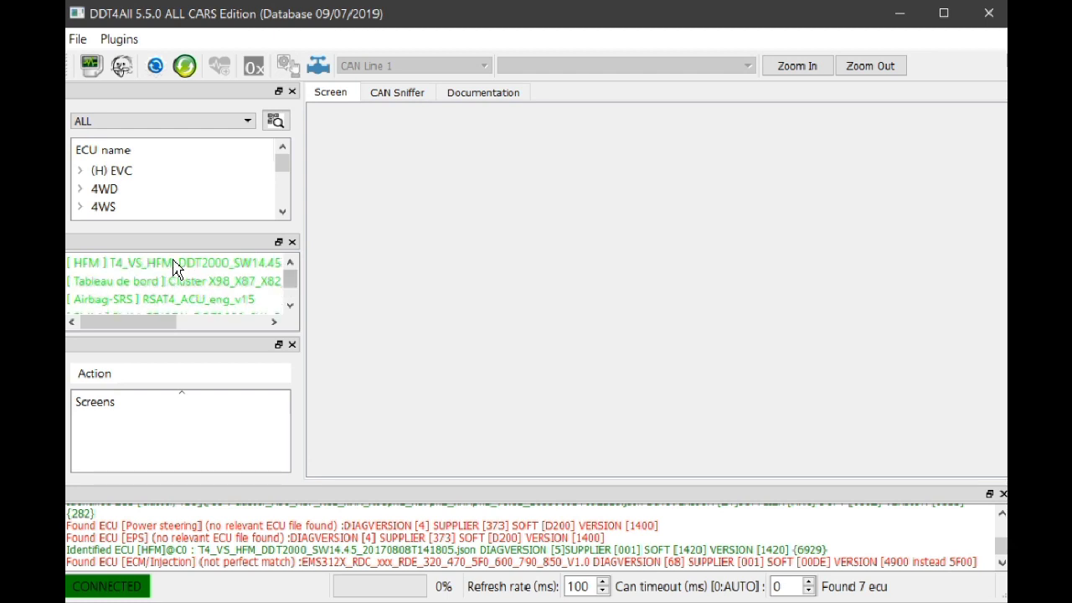
scroll(192, 288, "down", 4)
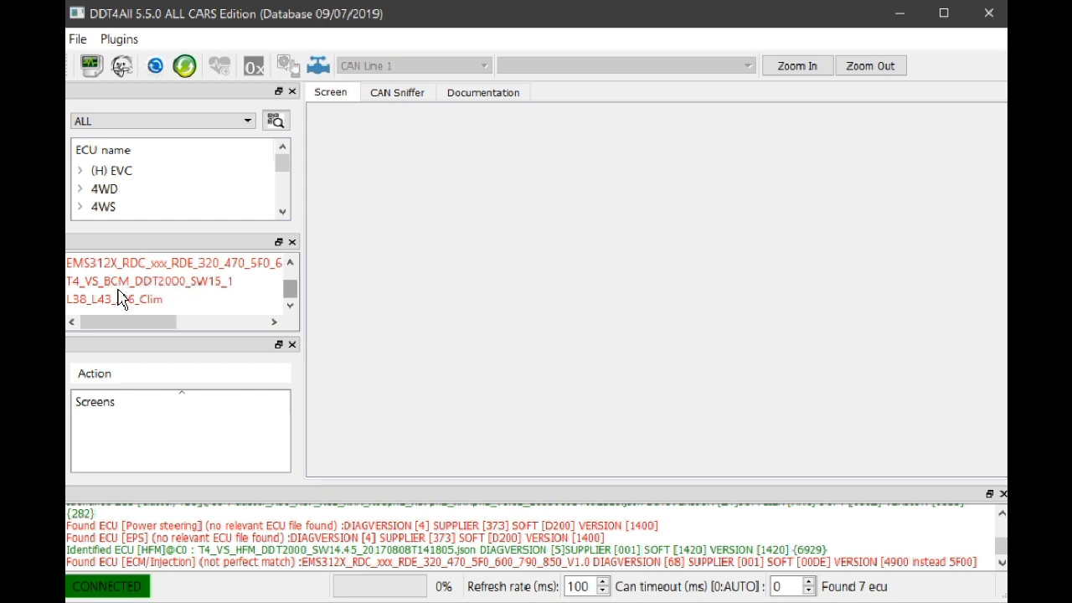
scroll(186, 299, "up", 1)
scroll(188, 298, "down", 2)
scroll(237, 299, "up", 3)
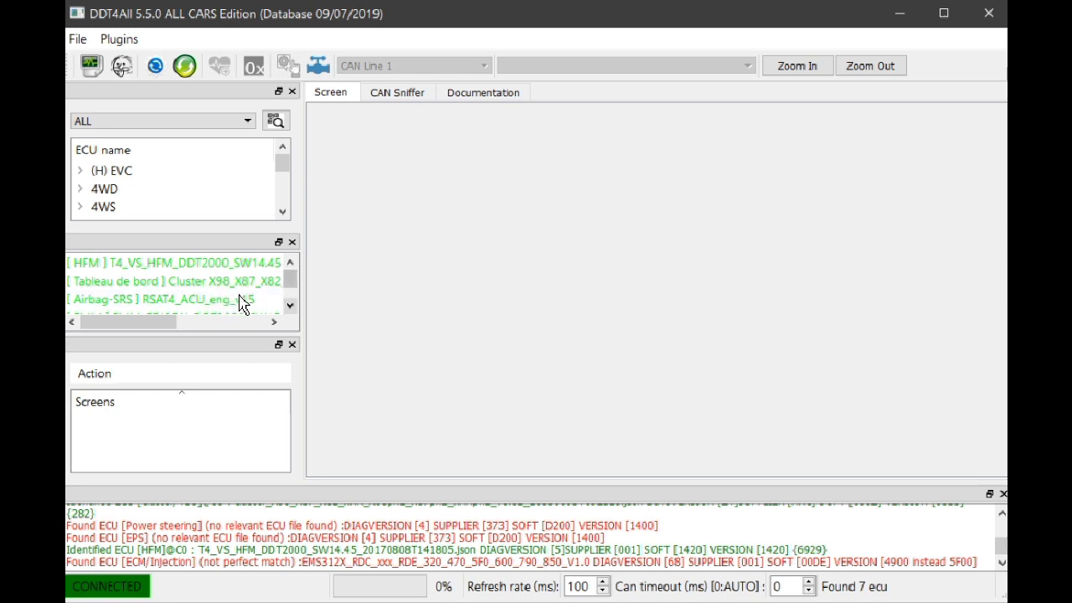
Check the full name of the detected EMM entry and load the EMM_EDISON_DDT2000_SW15_2_V1.0 ECU
scroll(260, 305, "down", 1)
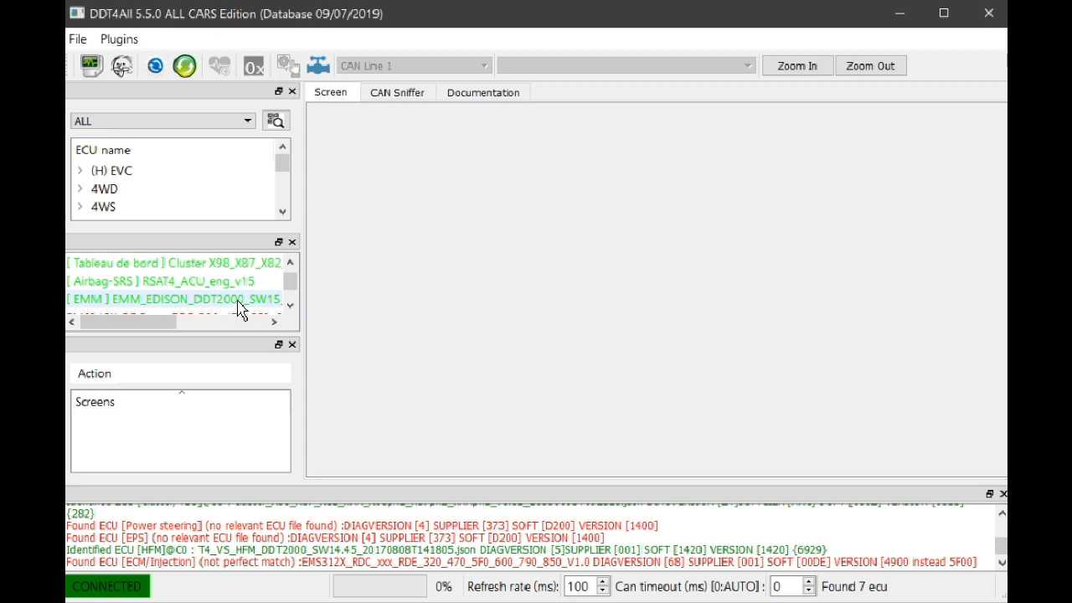
scroll(235, 309, "right", 2)
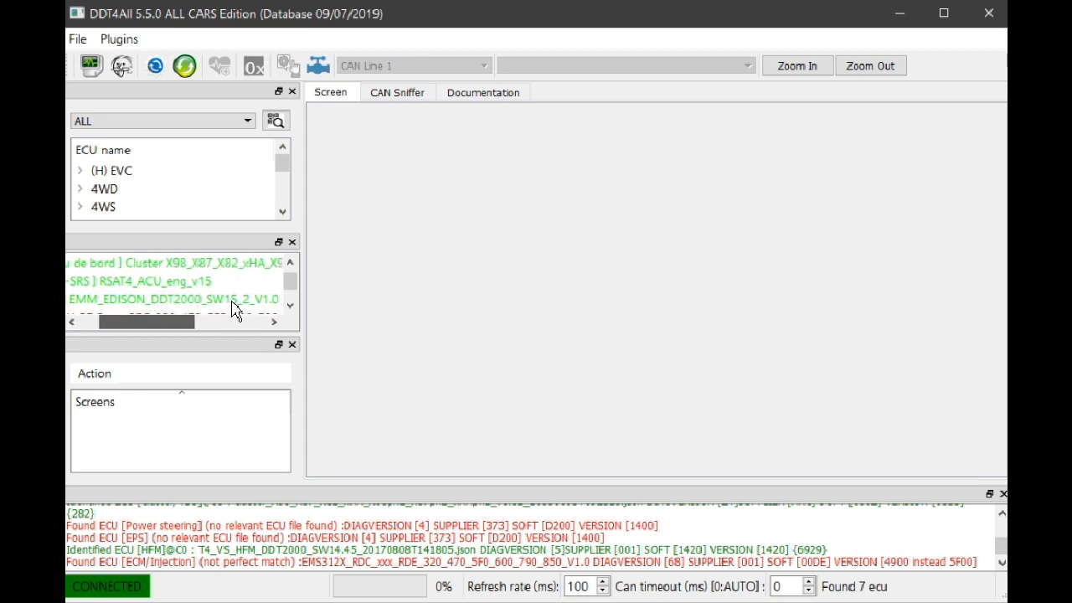
scroll(234, 310, "right", 2)
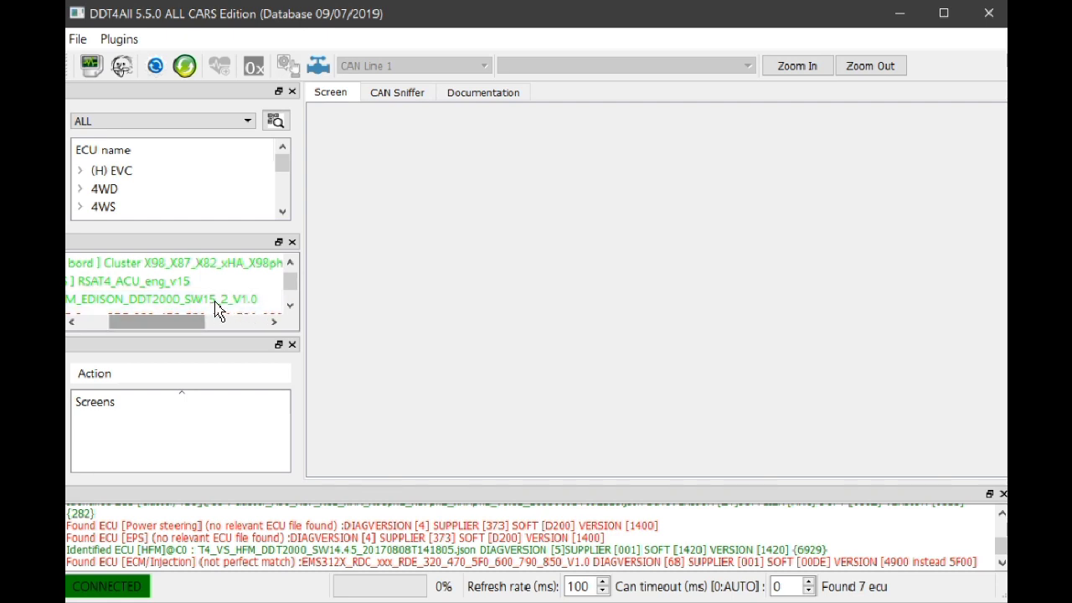
scroll(219, 311, "right", 1)
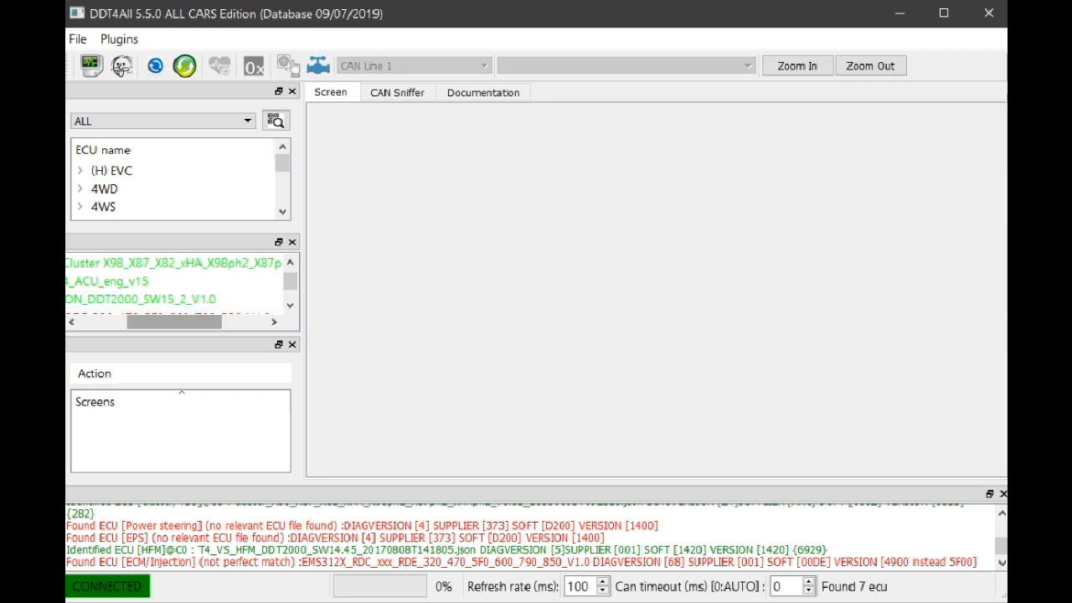
left_click_drag(175, 322, 126, 321)
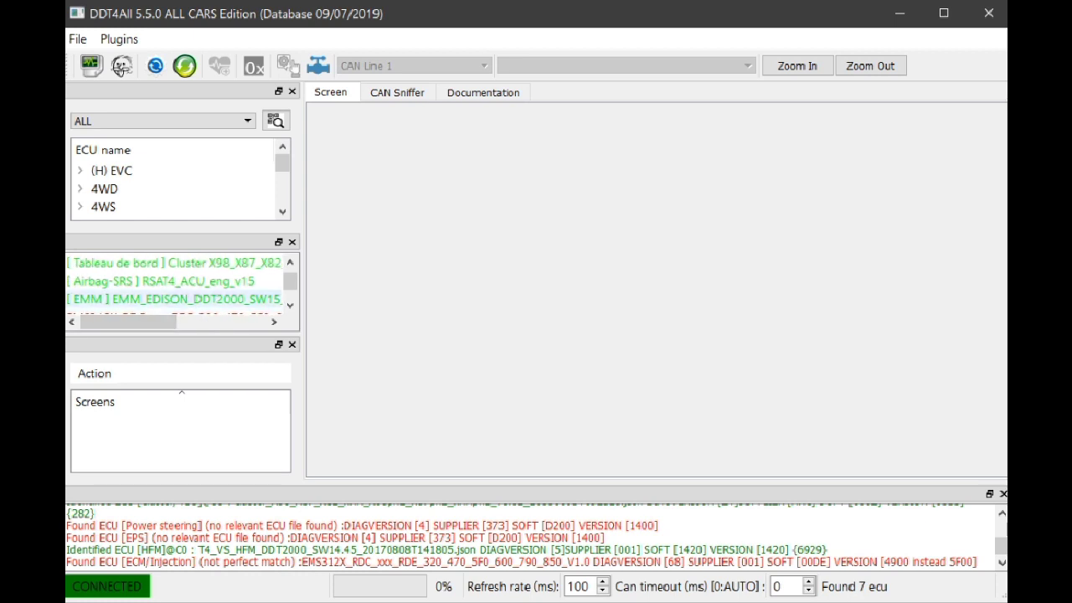
double_click(163, 303)
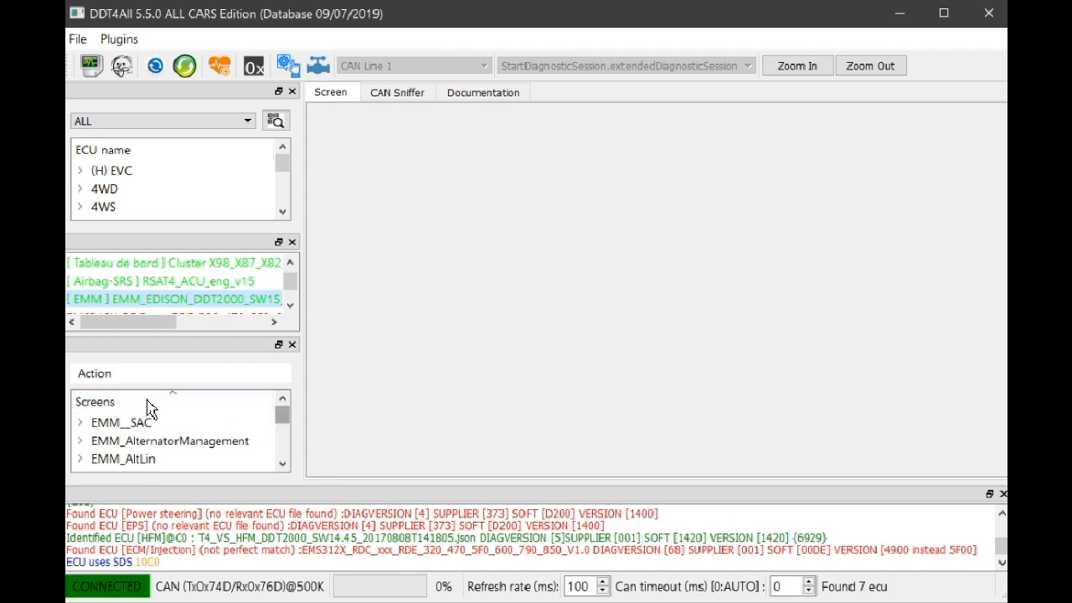
Expand the EMM_Lighting screen group and open its EMM_Lighting - Configuration screen
left_click_drag(281, 414, 167, 453)
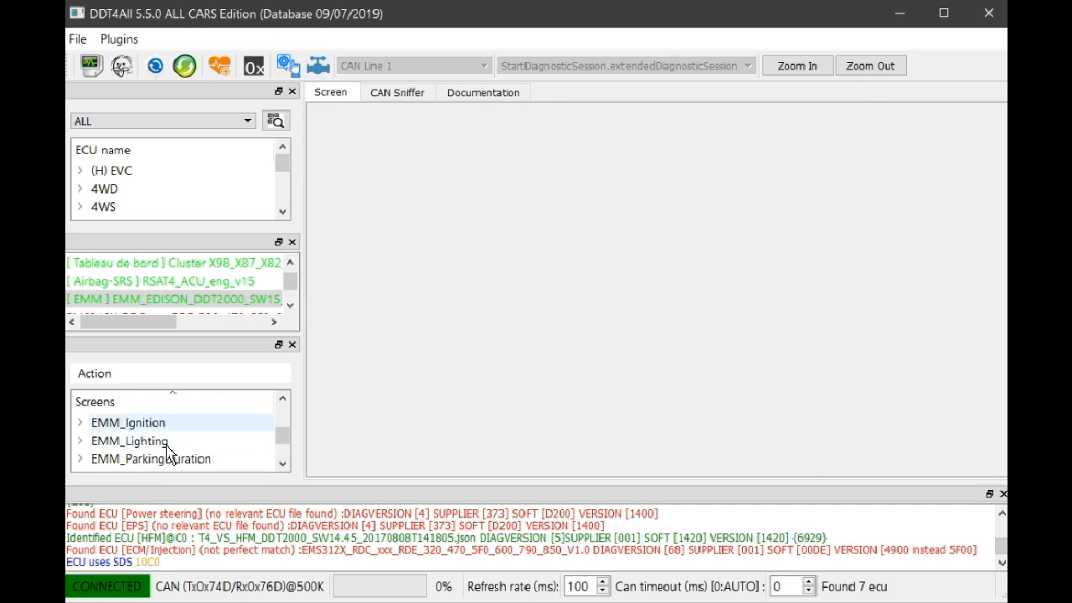
left_click(159, 444)
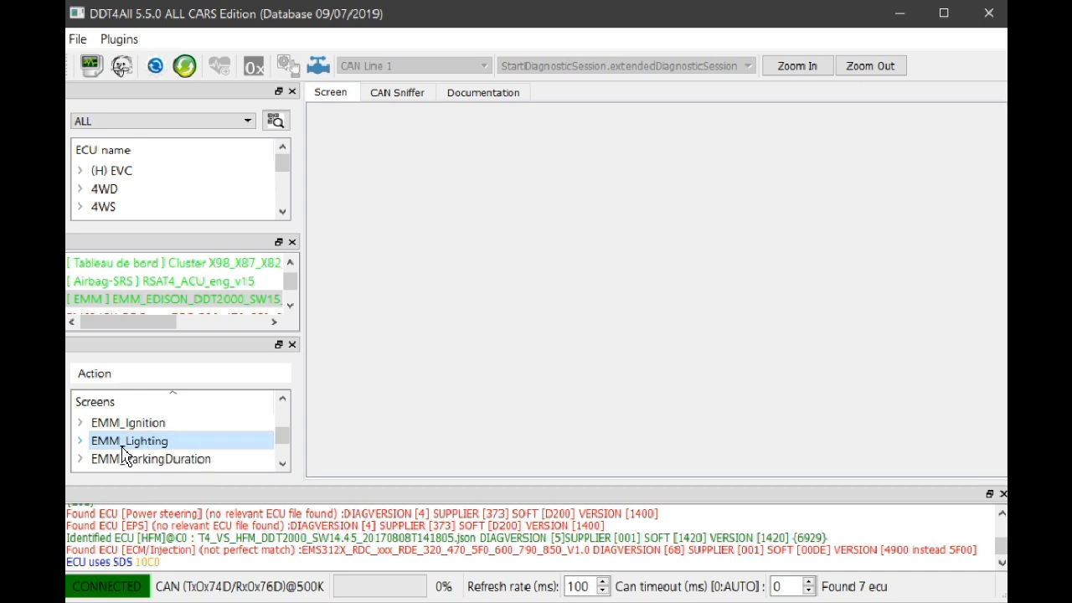
left_click(80, 441)
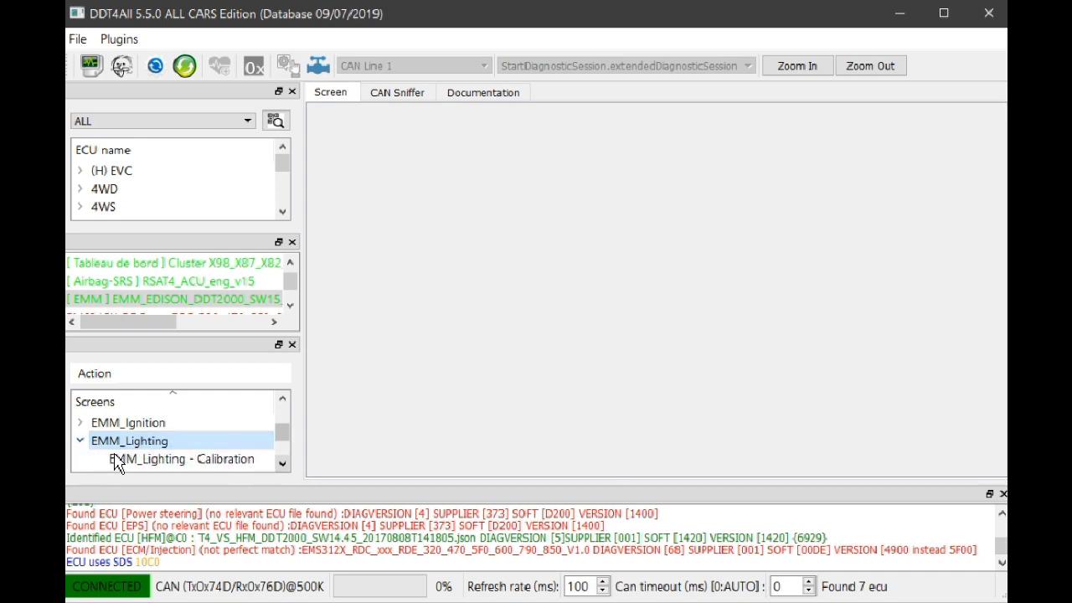
scroll(103, 455, "down", 1)
scroll(197, 457, "down", 3)
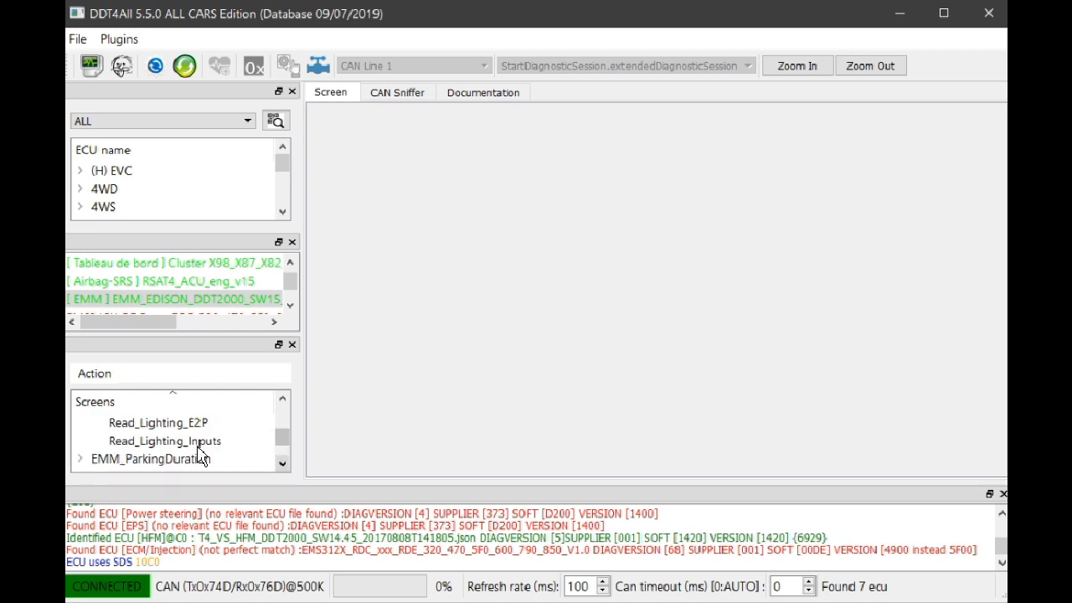
scroll(206, 446, "up", 1)
scroll(226, 444, "up", 1)
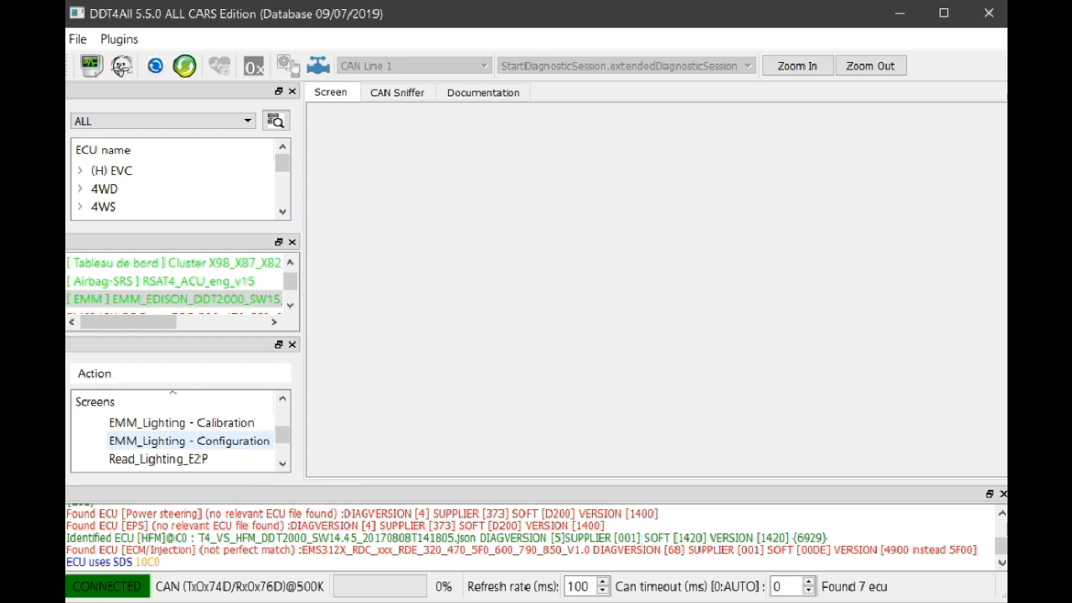
double_click(232, 452)
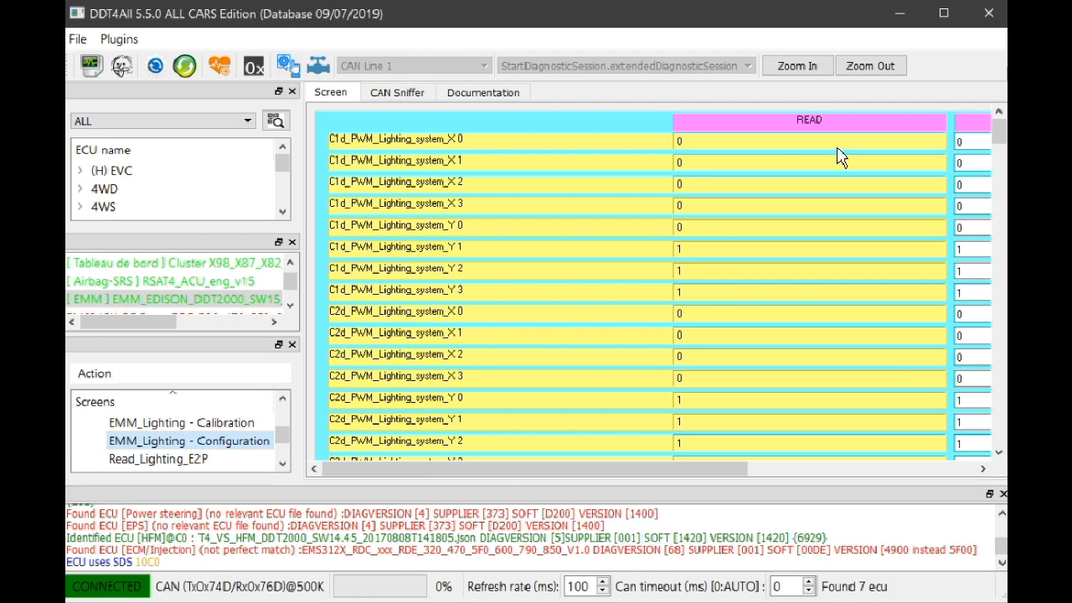
Examine the lighting configuration's READ and WRITE columns, its Send control and the C1d_Goodbye_table_rear_CF percentage entries
scroll(833, 167, "right", 5)
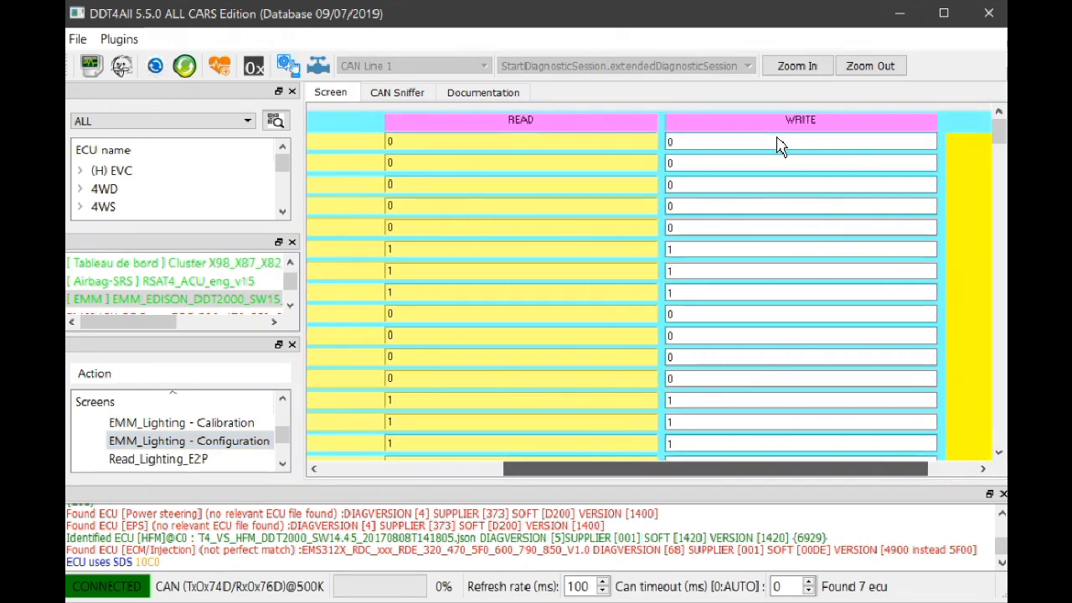
scroll(778, 145, "right", 2)
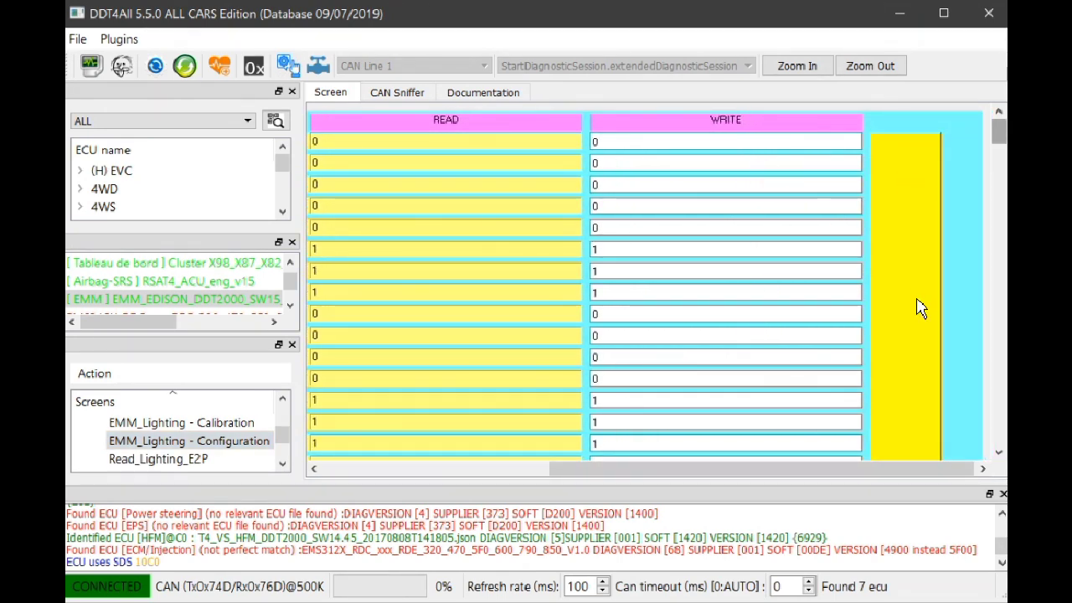
scroll(913, 277, "down", 10)
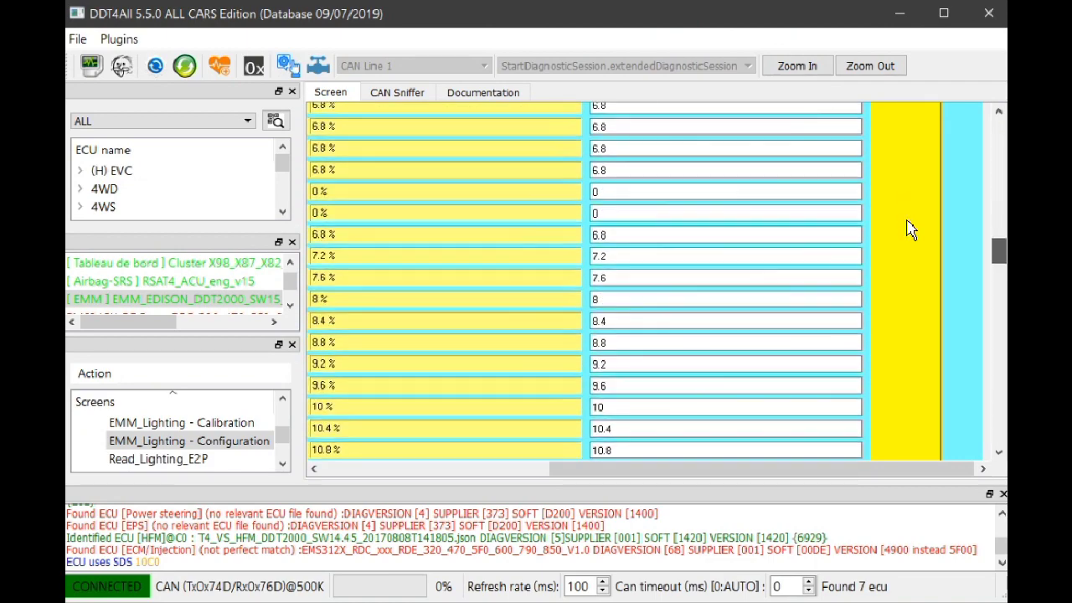
scroll(912, 231, "up", 5)
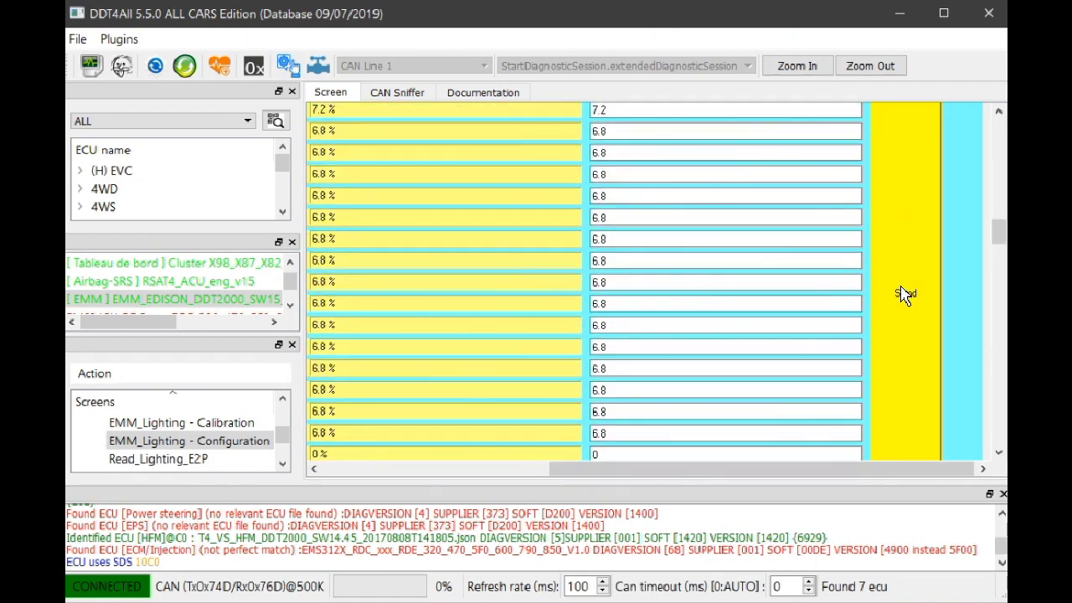
scroll(917, 300, "left", 5)
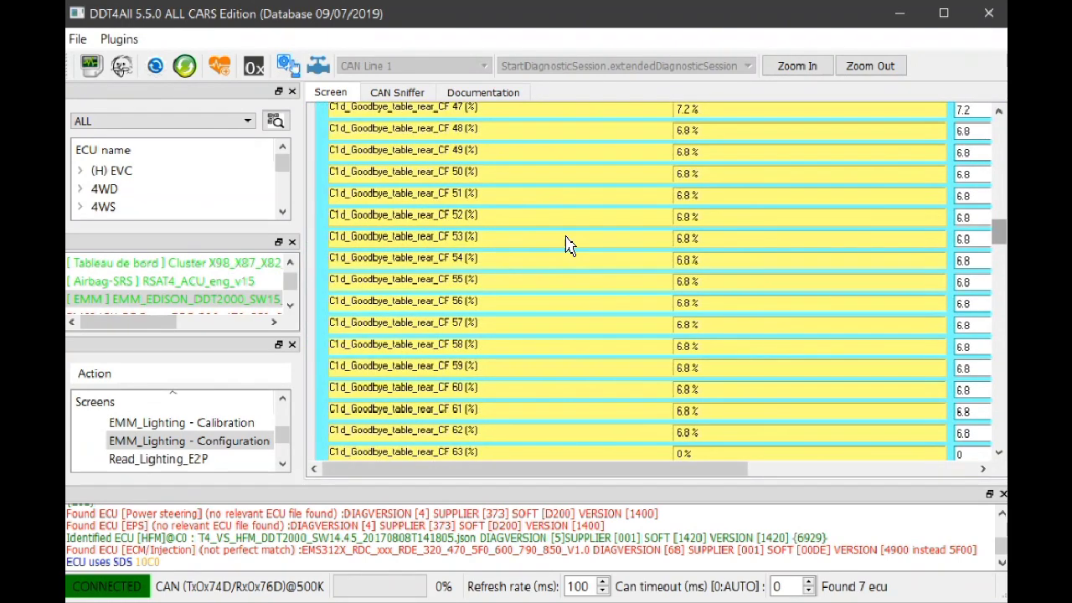
scroll(567, 244, "up", 10)
scroll(829, 151, "up", 5)
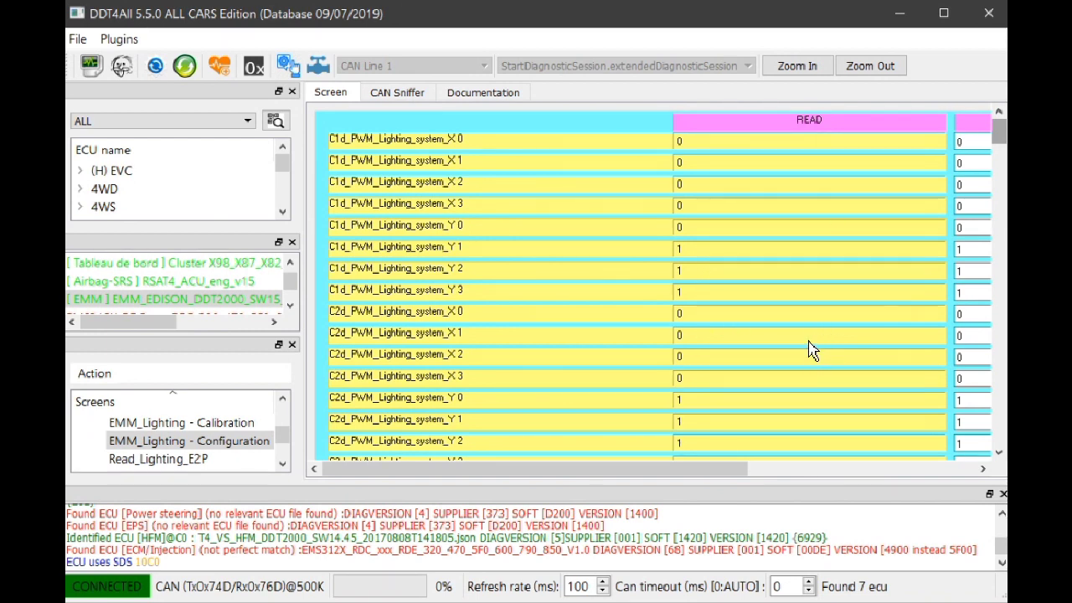
scroll(811, 343, "down", 1)
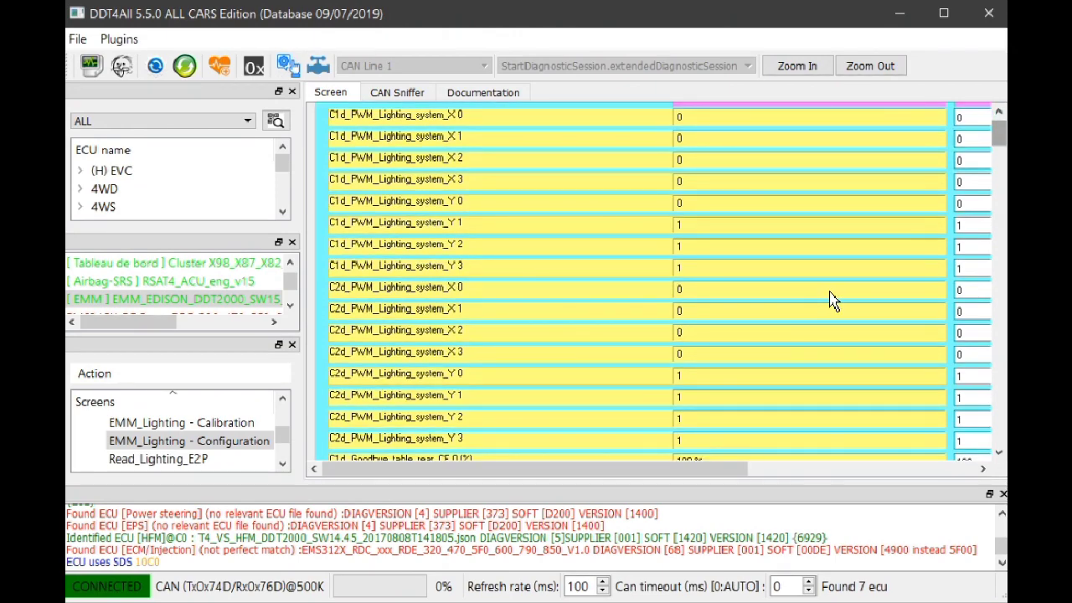
scroll(711, 175, "down", 6)
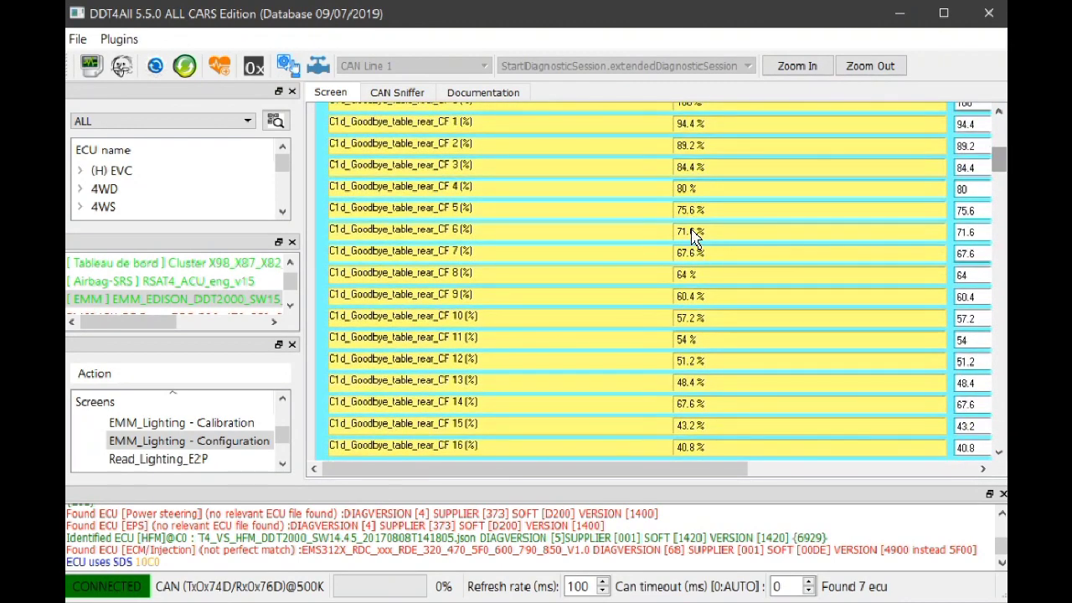
scroll(692, 310, "up", 1)
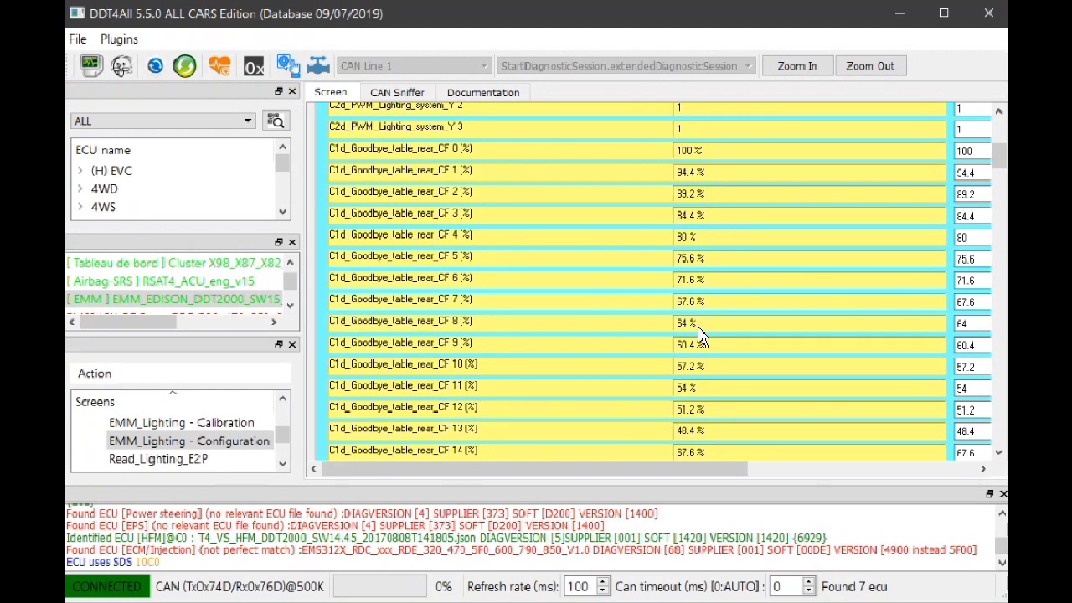
scroll(469, 318, "down", 2)
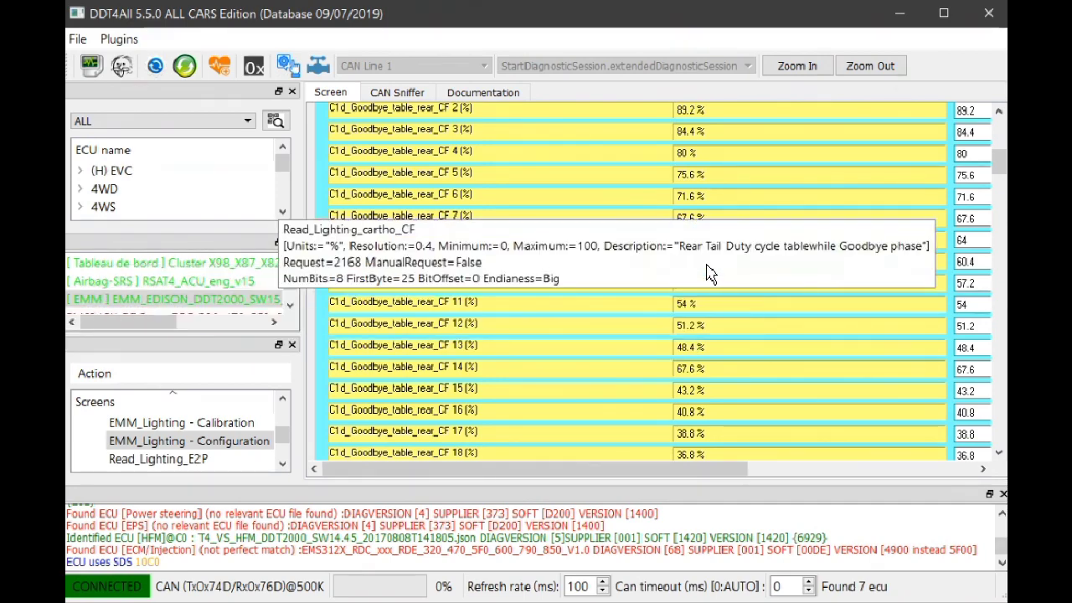
Review the remaining C1d_Goodbye_table_rear_CF entries and the C1d_Welcome_table_rear_CF entries down to the Nbx parameters
scroll(716, 292, "down", 8)
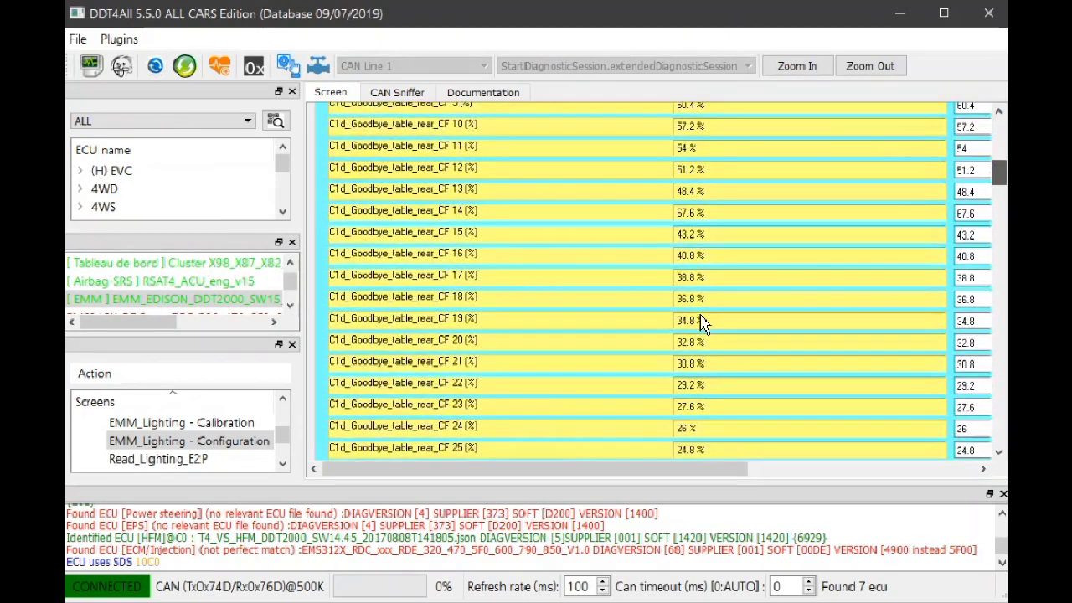
scroll(716, 358, "down", 13)
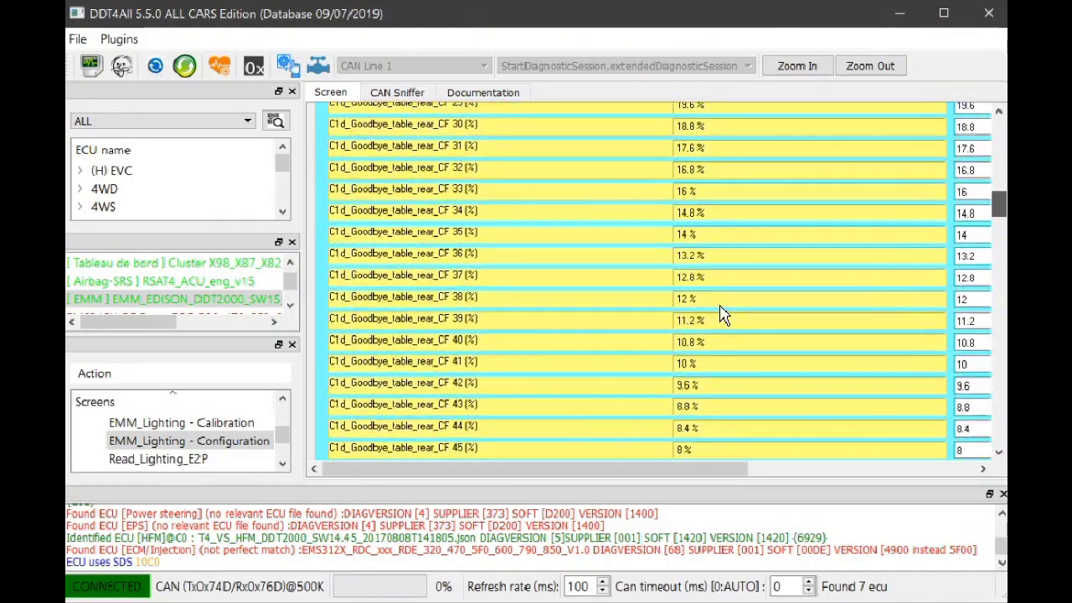
scroll(1003, 302, "down", 14)
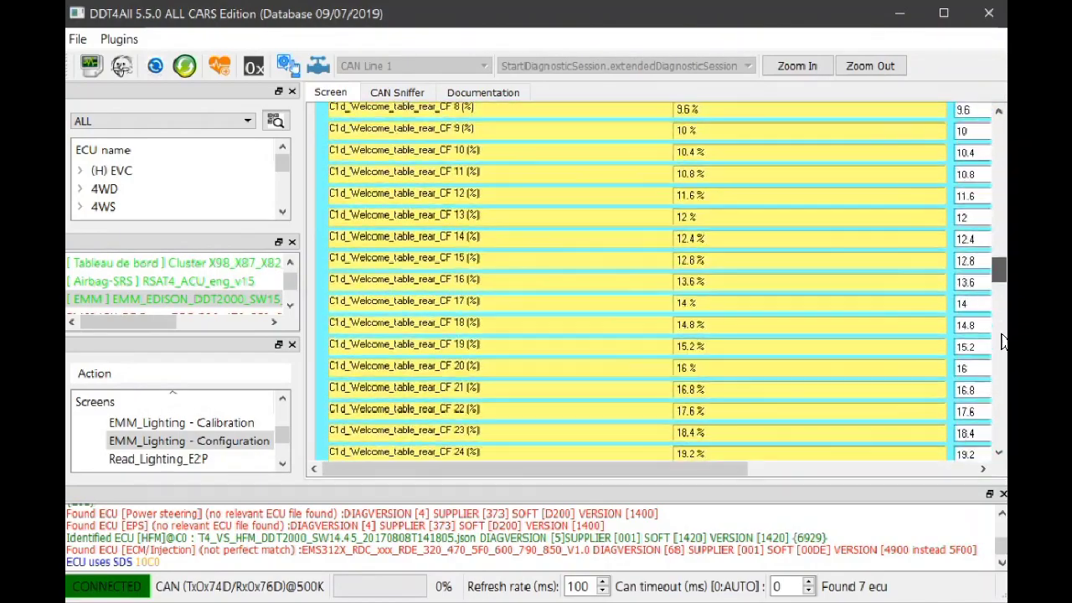
scroll(1003, 384, "down", 9)
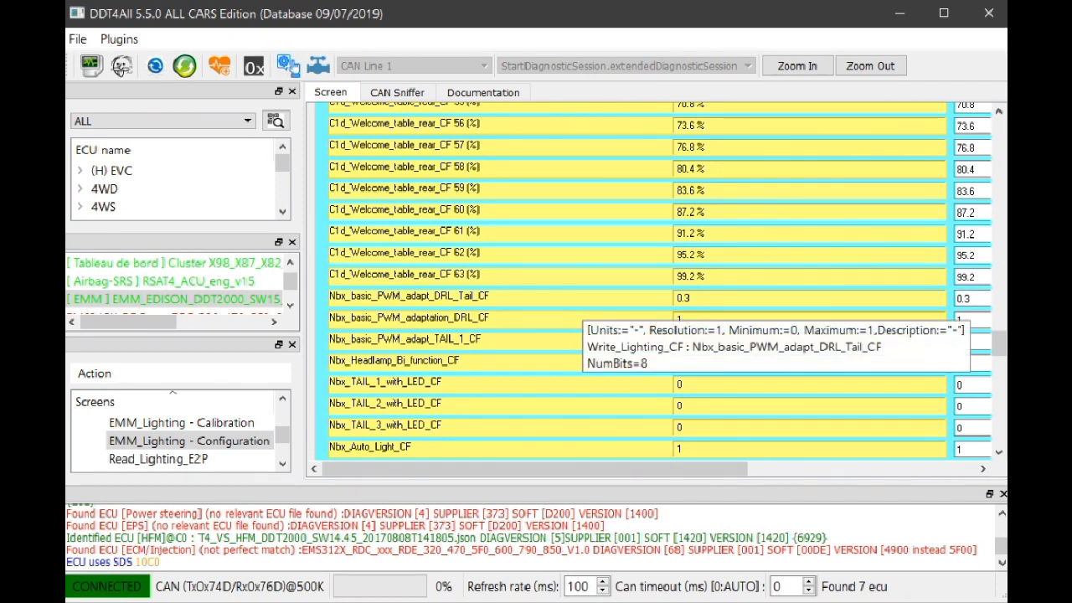
mouse_move(441, 320)
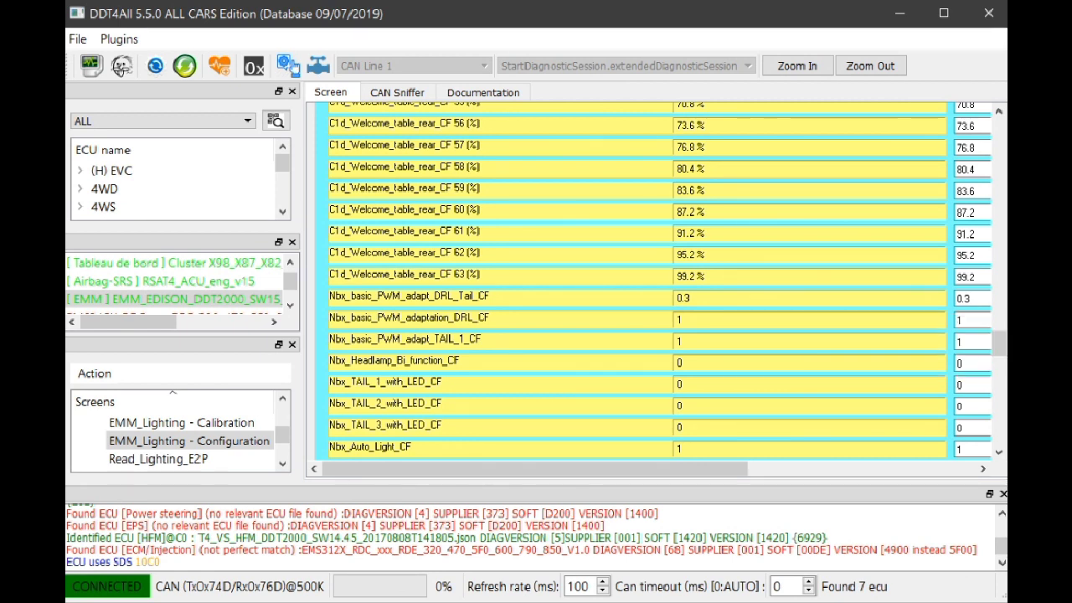
Examine the Nbx_basic_PWM adaptation parameters for DRL and tail, plus the bi-function headlamp and TAIL LED options
left_click(972, 299)
mouse_move(487, 329)
mouse_move(695, 377)
scroll(531, 411, "down", 2)
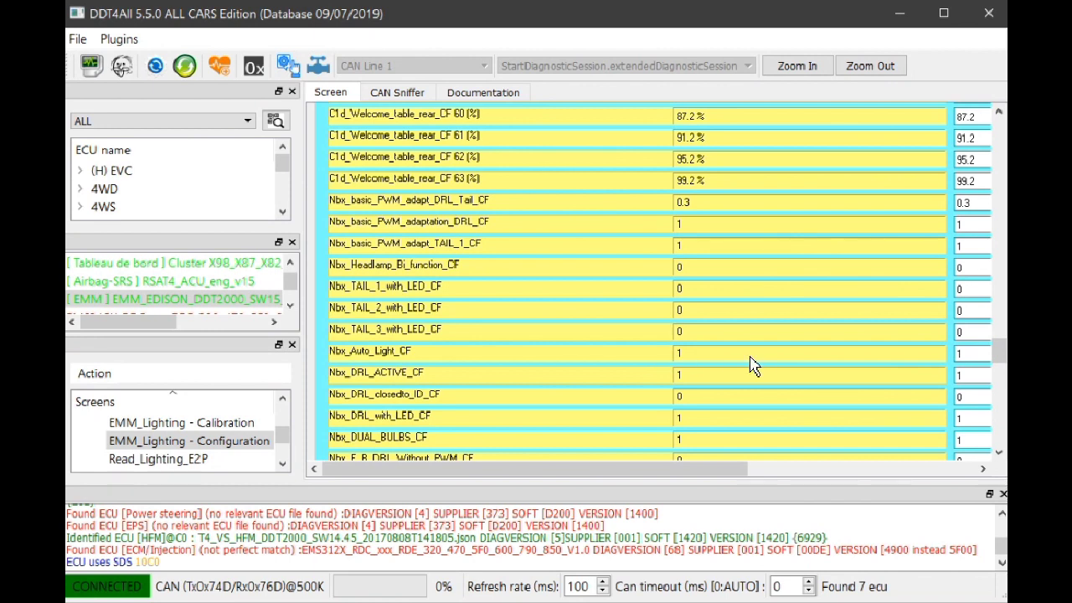
Examine the automatic light and daytime running light settings, Nbx_Auto_Light_CF, Nbx_DRL_ACTIVE_CF and Nbx_DRL_closedto_ID_CF
mouse_move(723, 363)
mouse_move(614, 383)
mouse_move(686, 371)
mouse_move(404, 384)
scroll(704, 387, "down", 4)
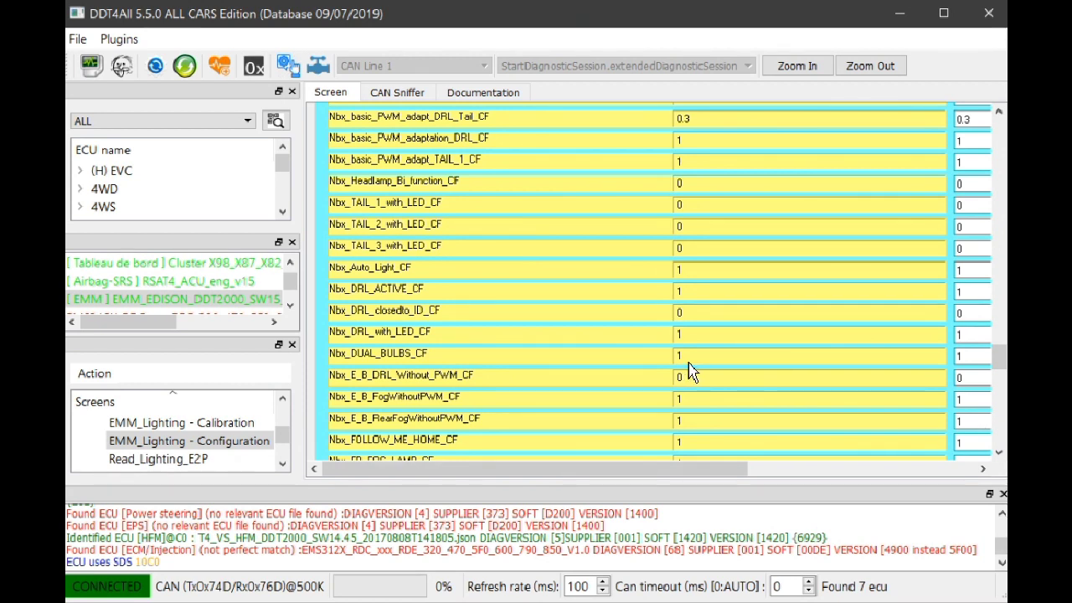
Examine the Nbx_DRL_with_LED_CF and Nbx_DUAL_BULBS_CF settings and the DRL, fog and rear fog entries without PWM
mouse_move(689, 370)
mouse_move(695, 315)
mouse_move(703, 365)
mouse_move(398, 407)
mouse_move(436, 384)
mouse_move(433, 406)
mouse_move(702, 431)
scroll(469, 424, "down", 1)
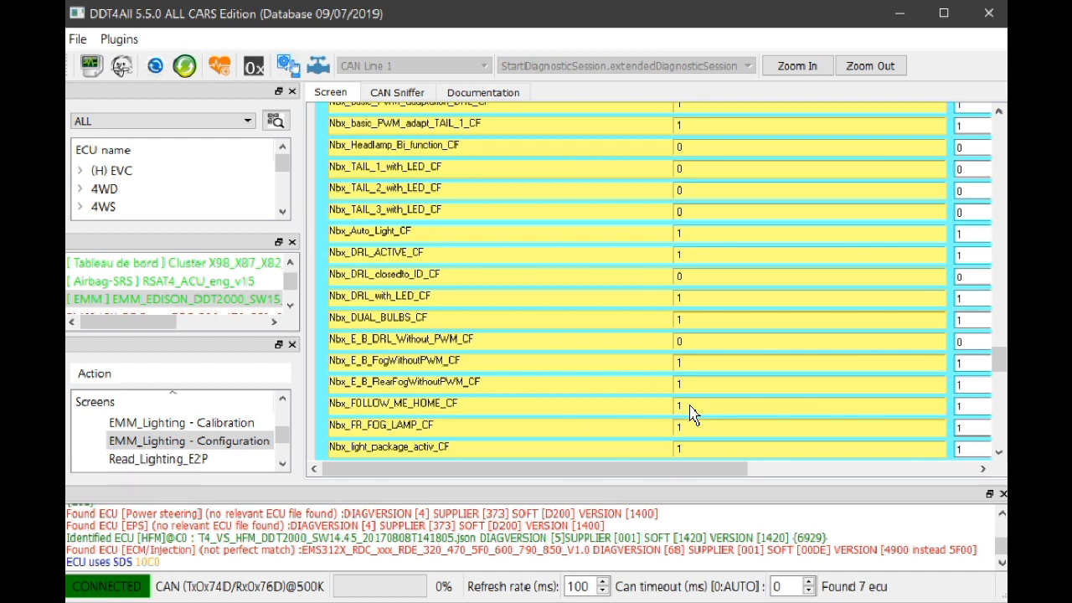
Examine the follow-me-home, front fog lamp and light package settings and the stop and TAIL entries without PWM
mouse_move(637, 415)
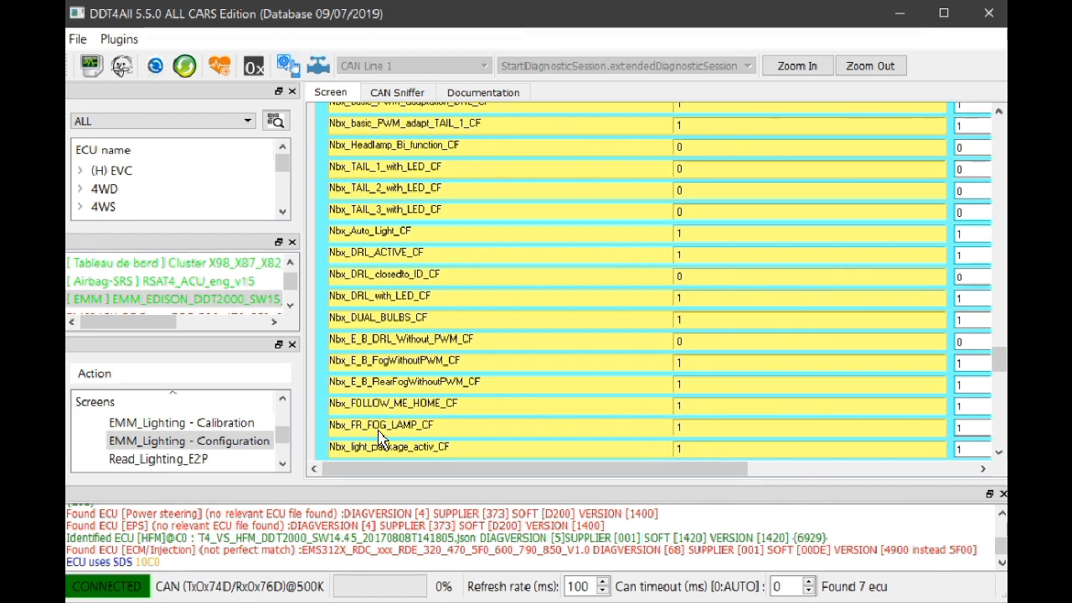
mouse_move(361, 438)
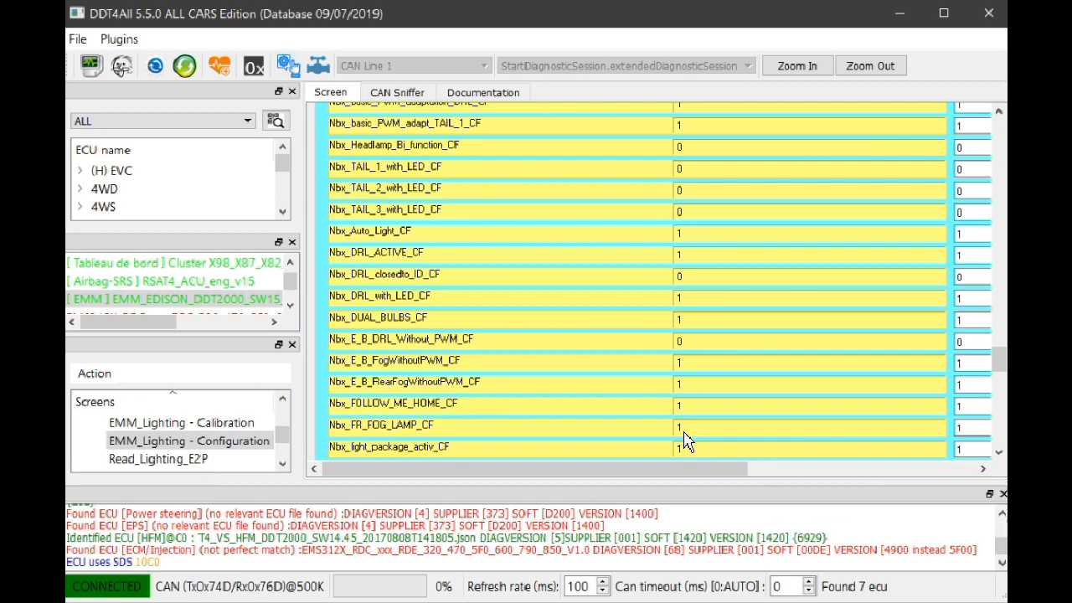
scroll(702, 434, "down", 2)
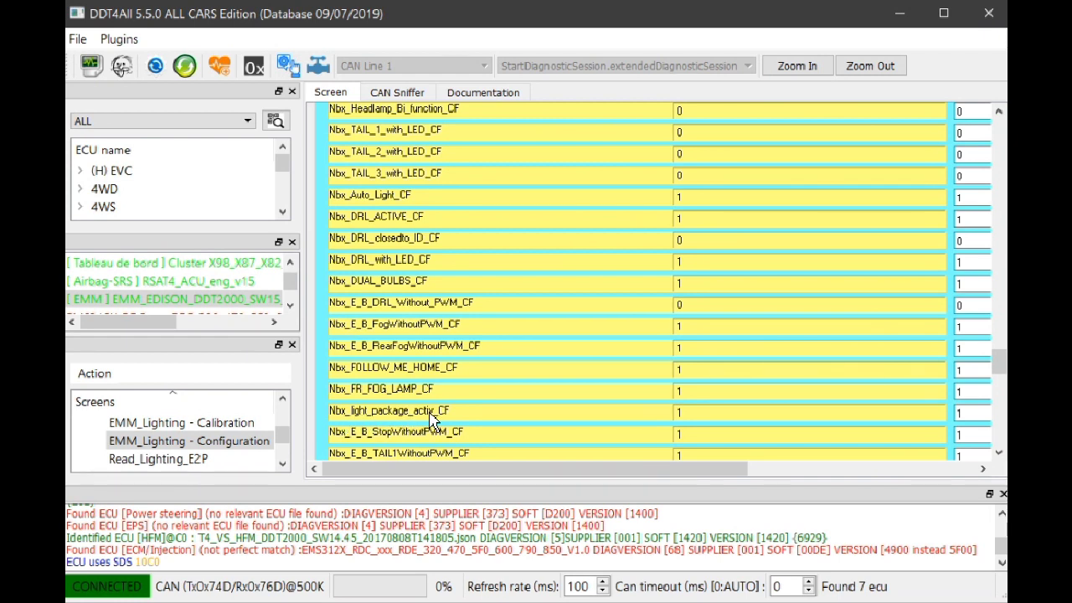
mouse_move(437, 419)
scroll(687, 422, "down", 2)
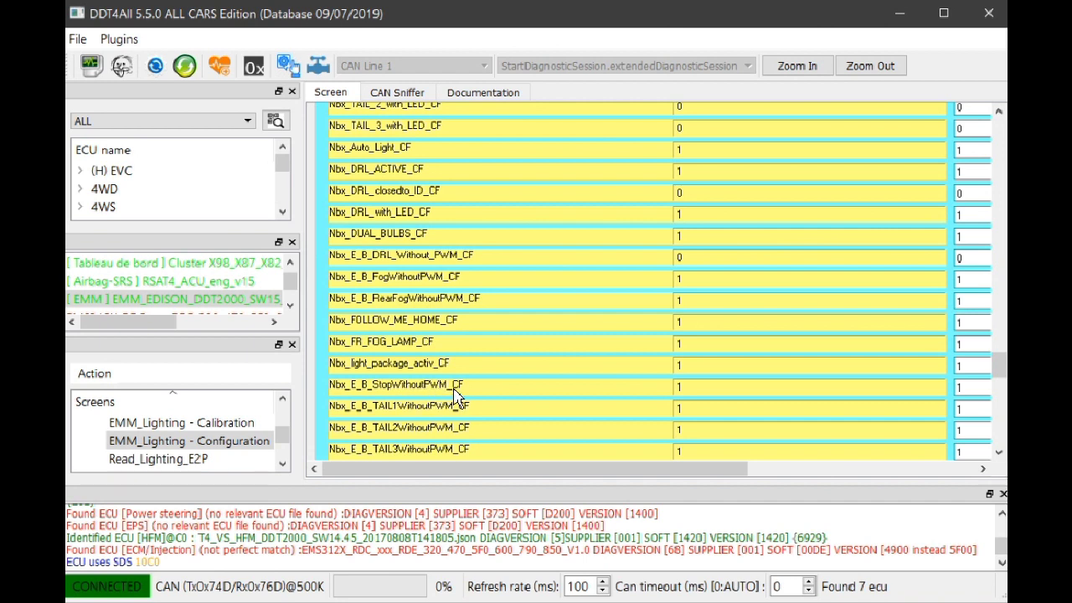
mouse_move(685, 390)
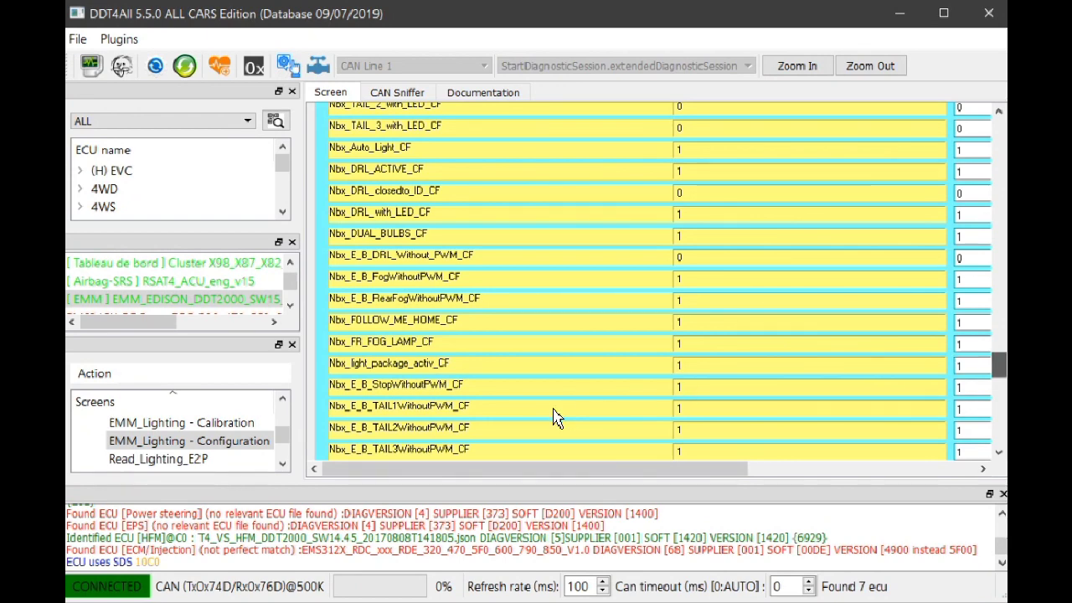
scroll(387, 427, "down", 1)
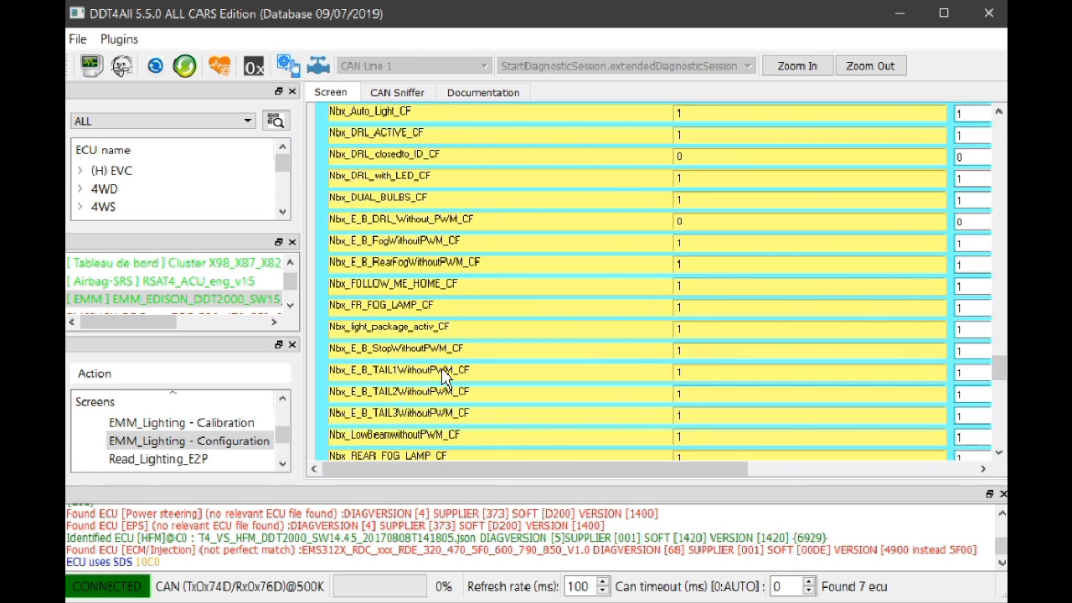
scroll(443, 376, "down", 3)
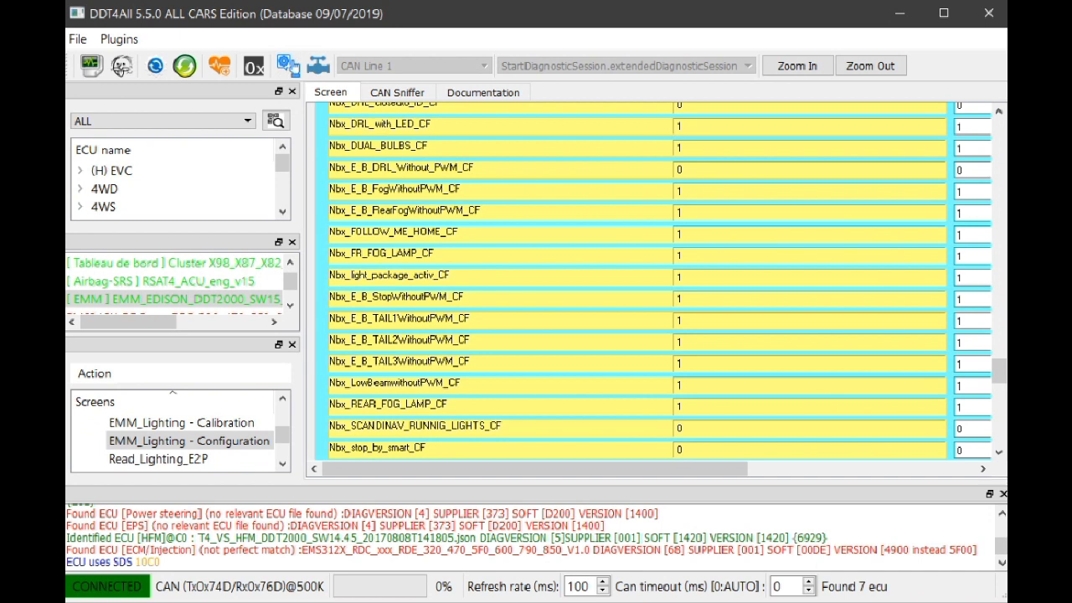
Examine the low beam without PWM, rear fog lamp, Scandinavian running lights, stop light, Nbx_SWISS_CF and Nbx_Fr_fog_US_CF settings
mouse_move(381, 394)
mouse_move(463, 391)
mouse_move(461, 414)
scroll(440, 439, "down", 3)
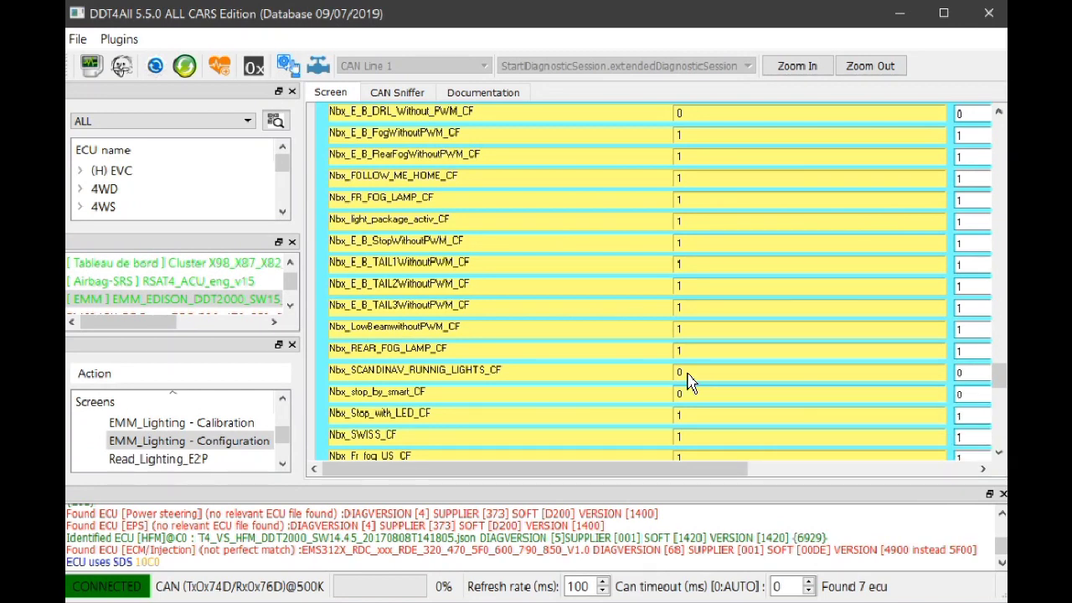
mouse_move(697, 381)
mouse_move(400, 423)
scroll(377, 449, "down", 1)
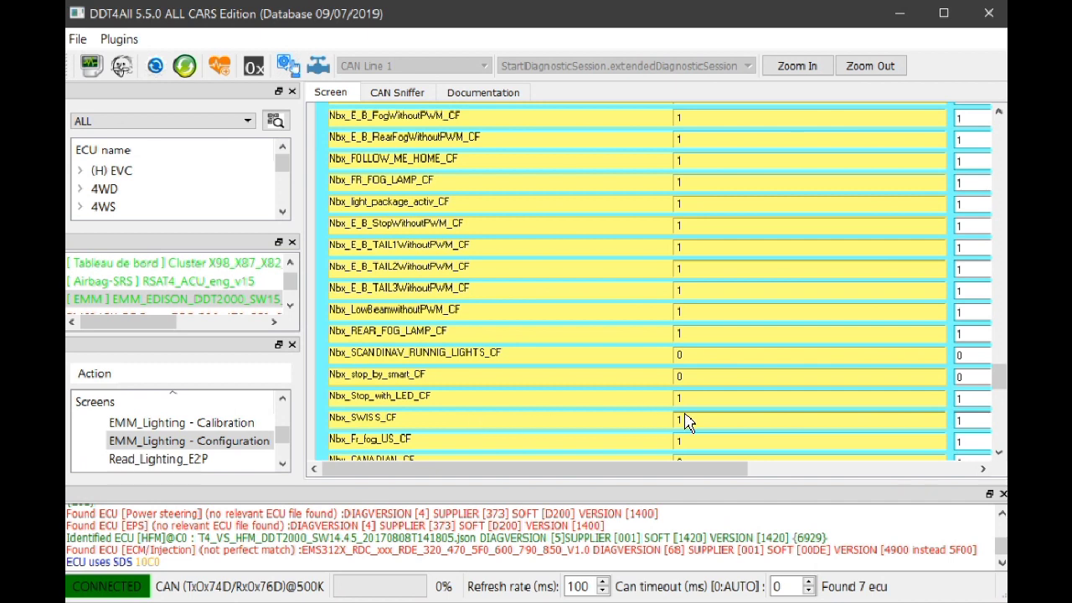
mouse_move(692, 428)
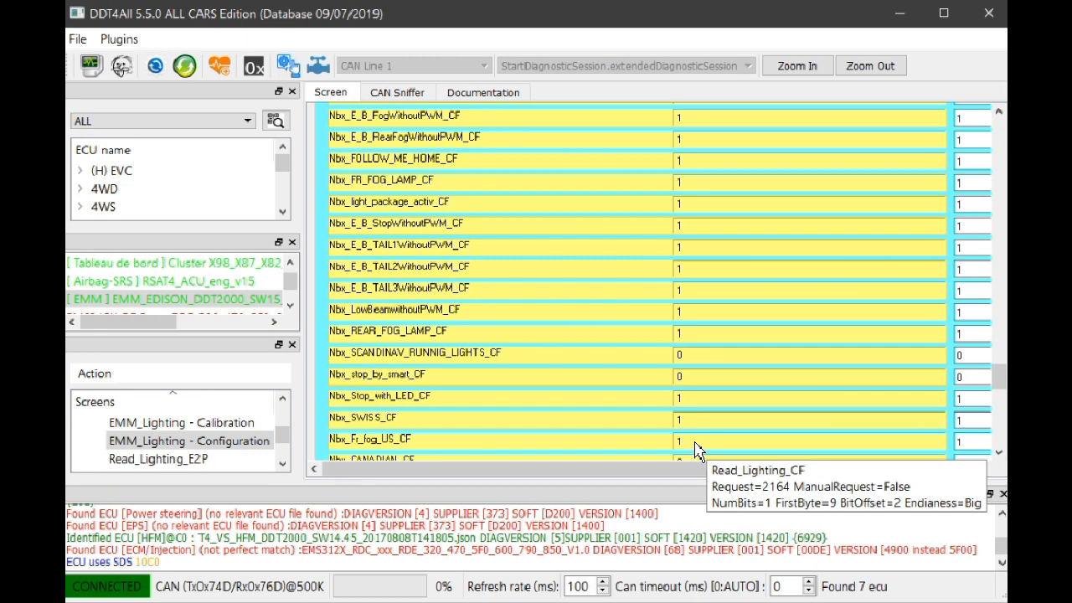
Examine Nbx_CANADIAN_CF and the basic PWM adaptation parameters for TAIL_2 and TAIL_3
scroll(696, 450, "down", 3)
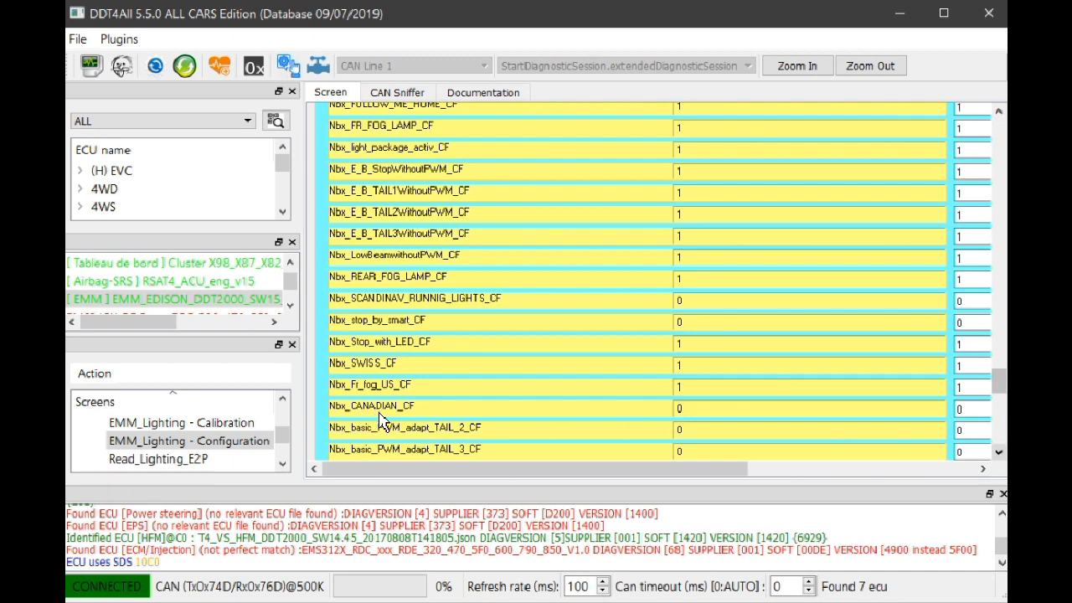
scroll(382, 415, "down", 2)
scroll(381, 415, "down", 2)
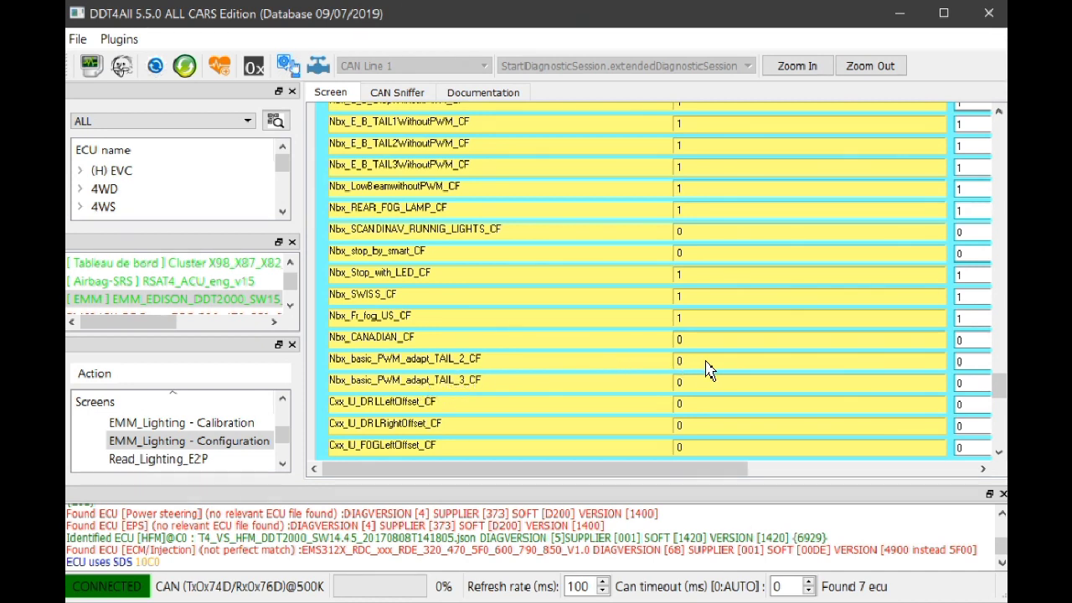
mouse_move(668, 380)
scroll(689, 382, "down", 1)
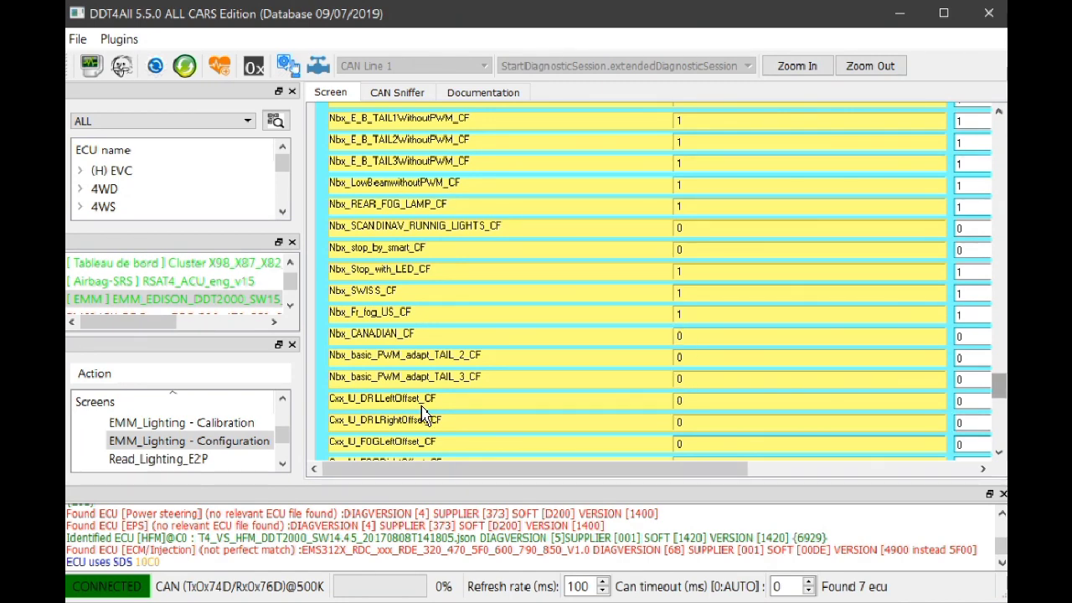
Examine the Cxx_U offset parameters for the DRL, fog, high beam, low beam and rear fog lights
scroll(425, 415, "down", 1)
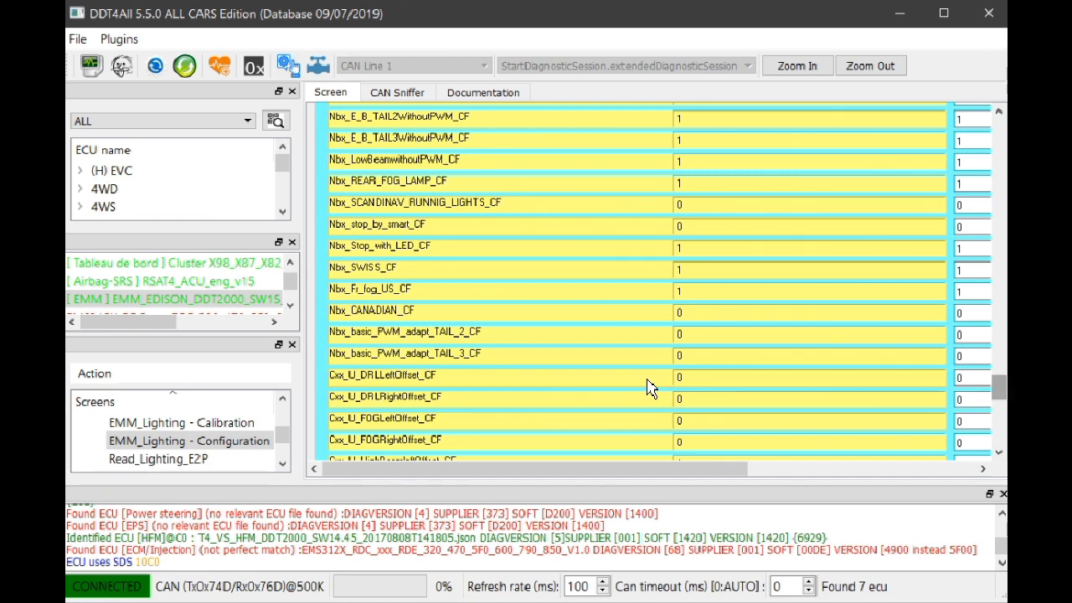
scroll(709, 389, "down", 1)
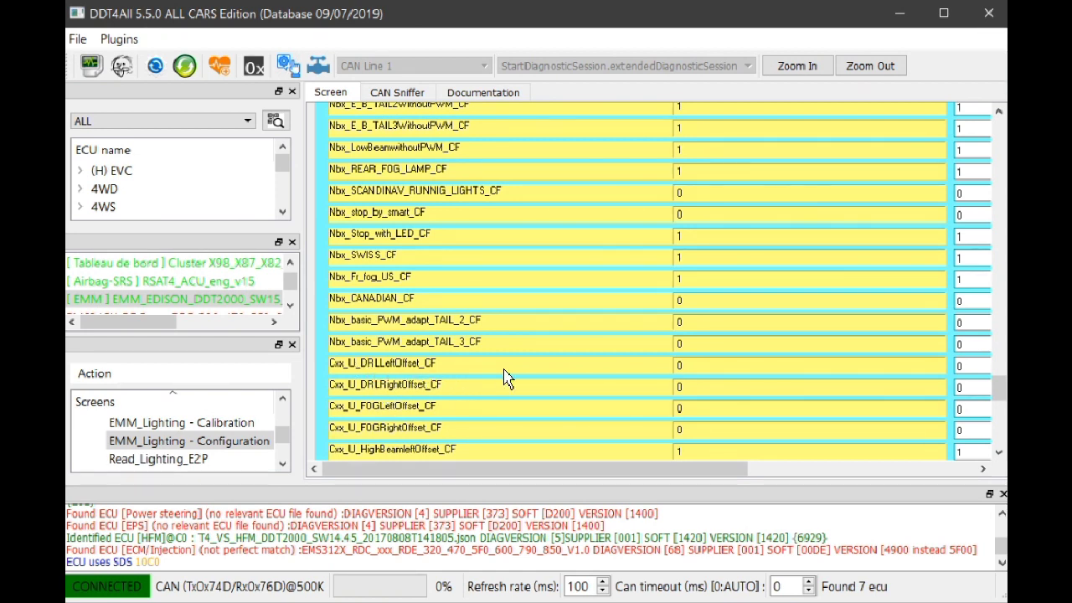
mouse_move(702, 376)
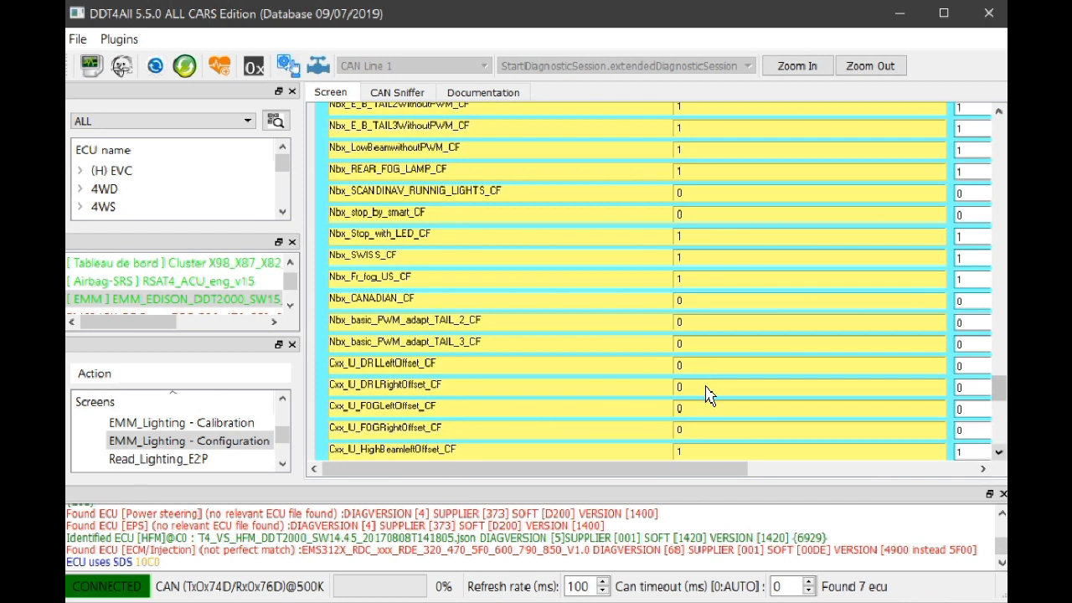
scroll(704, 396, "down", 1)
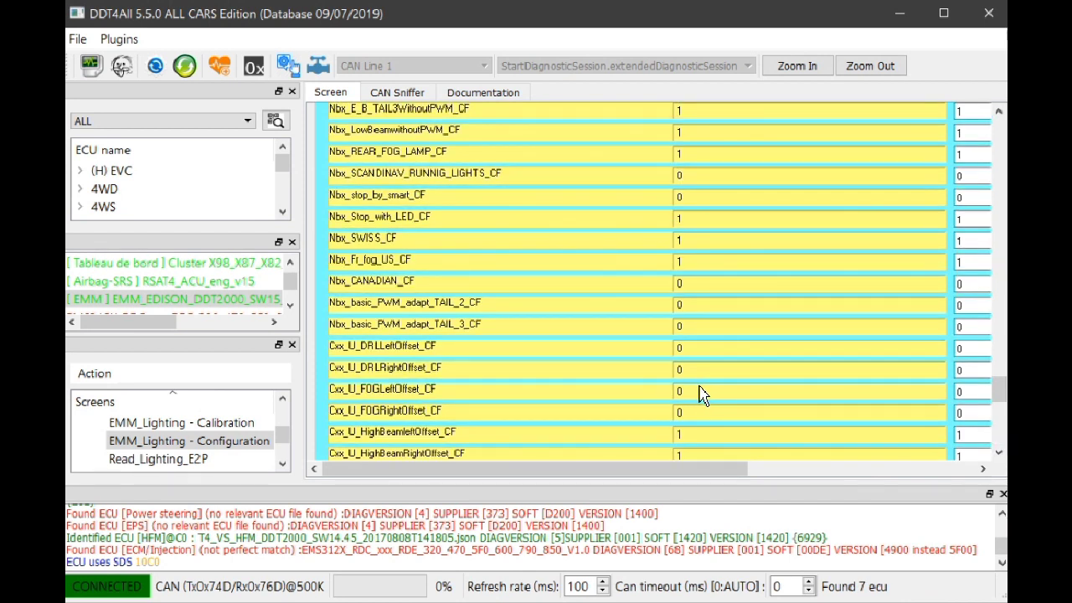
scroll(702, 395, "down", 1)
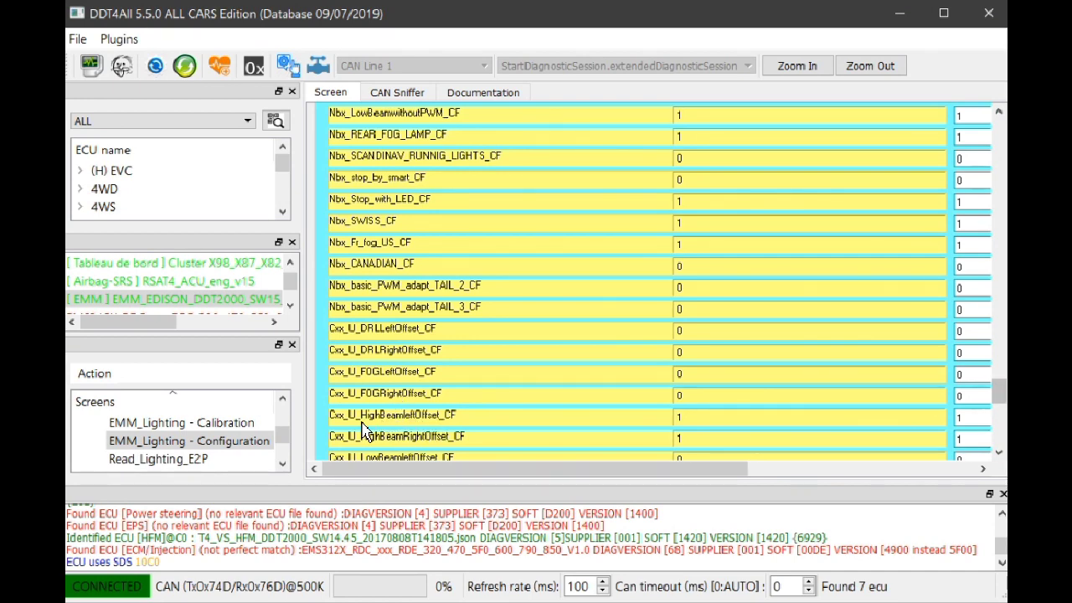
scroll(418, 428, "down", 3)
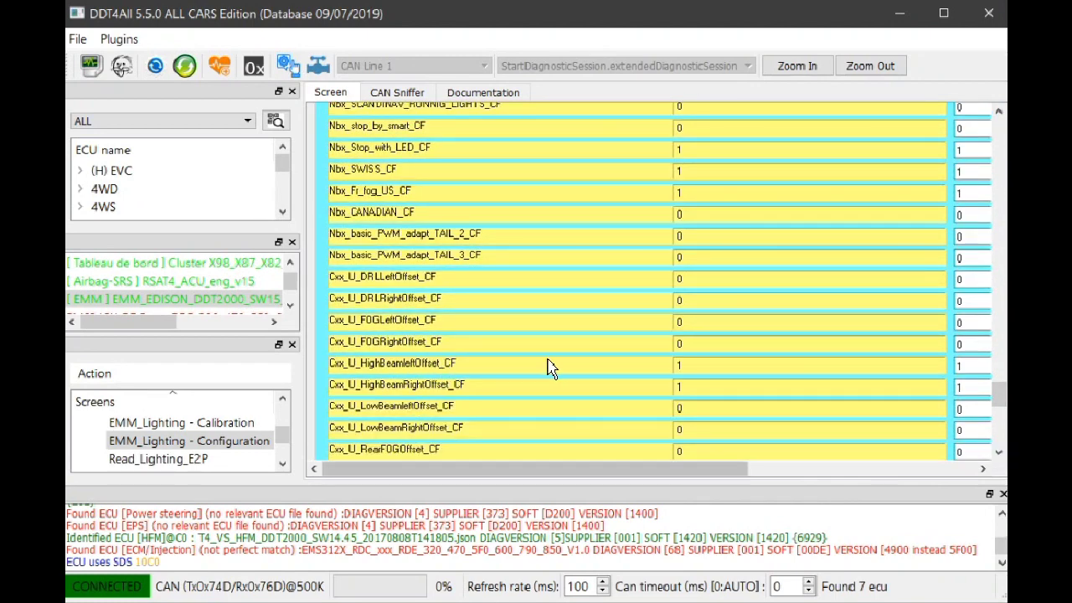
scroll(684, 381, "down", 2)
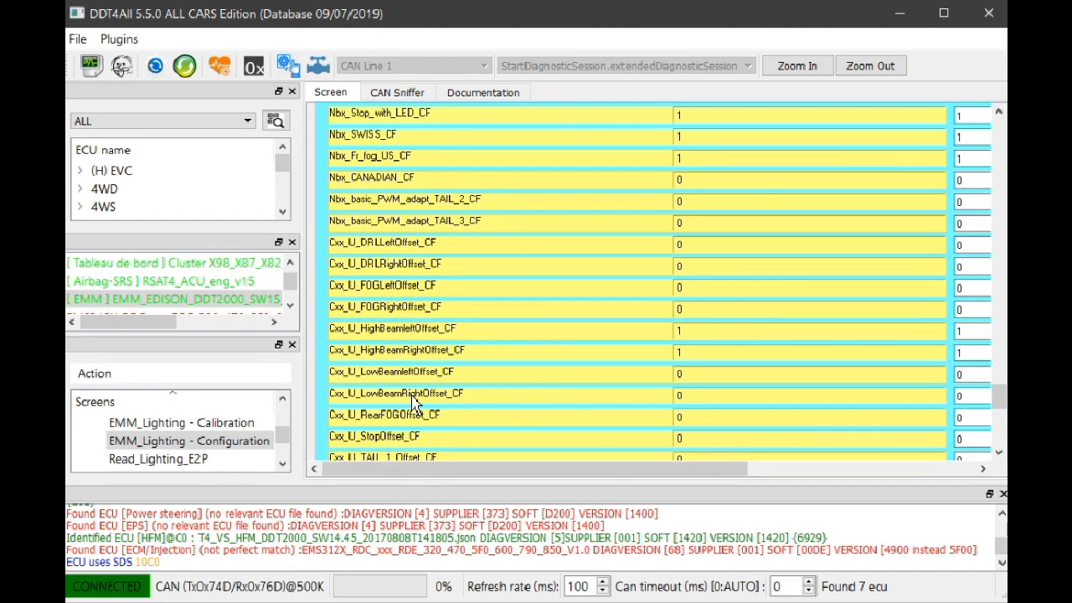
mouse_move(423, 413)
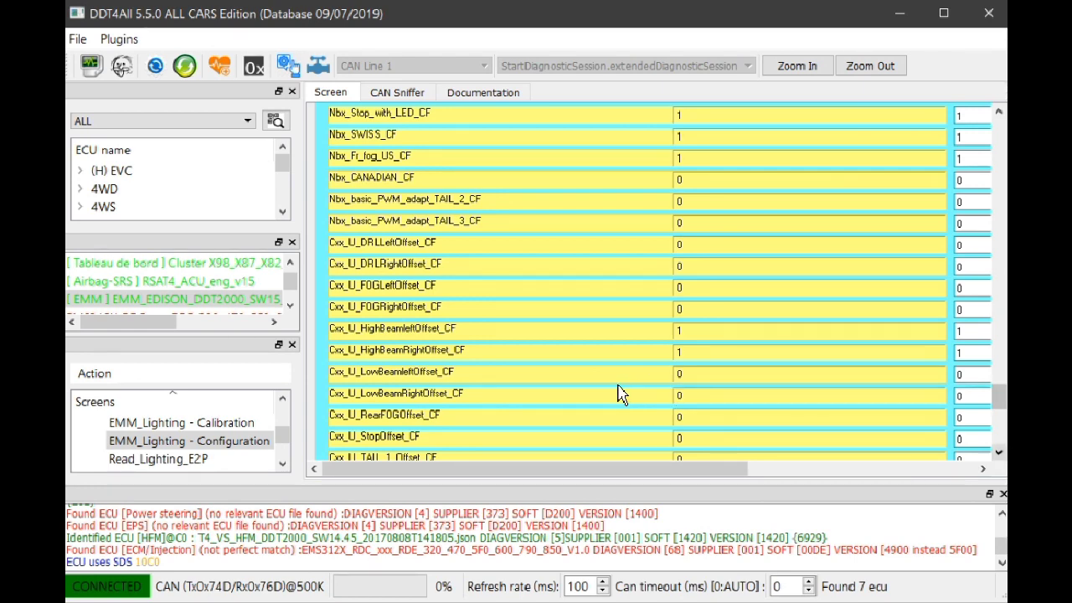
left_click(999, 452)
Check the description of Nsx_Singlebulb_DRL_Tail_CF, then return to the start of the rear goodbye table
scroll(620, 391, "down", 3)
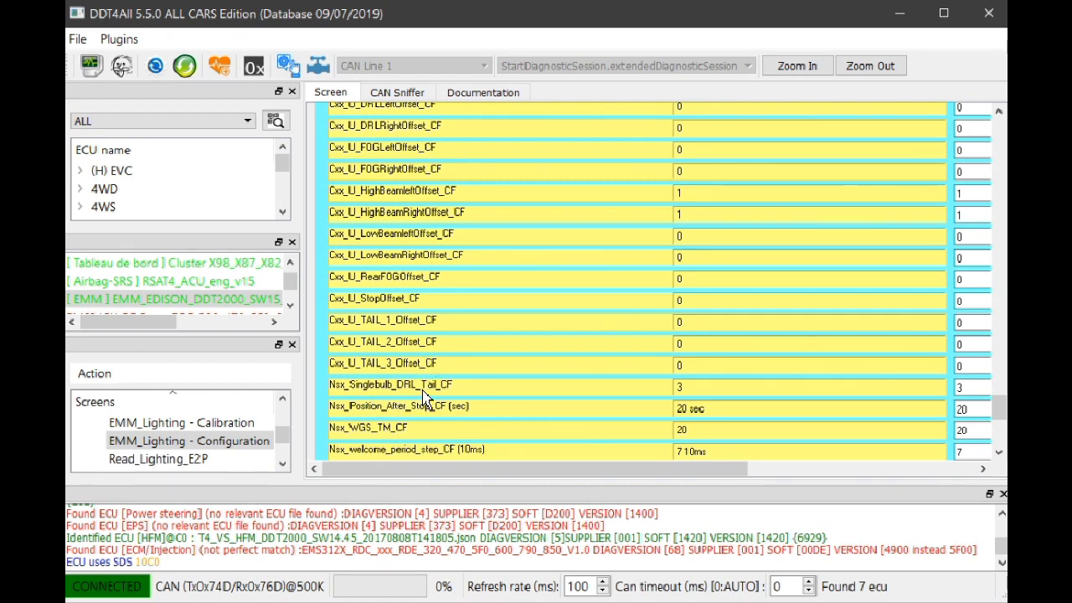
mouse_move(433, 396)
mouse_move(681, 394)
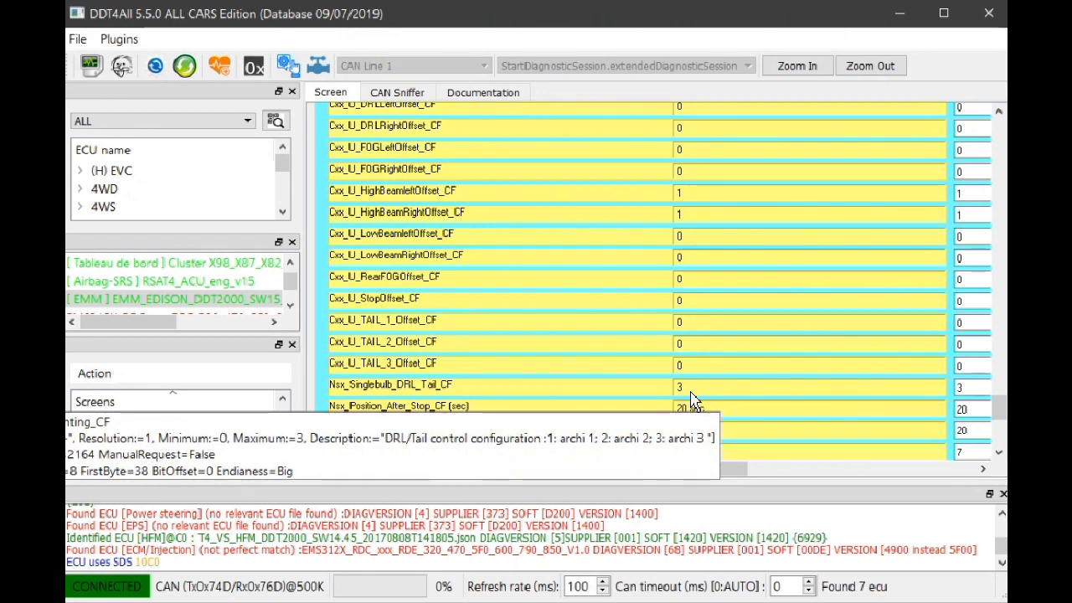
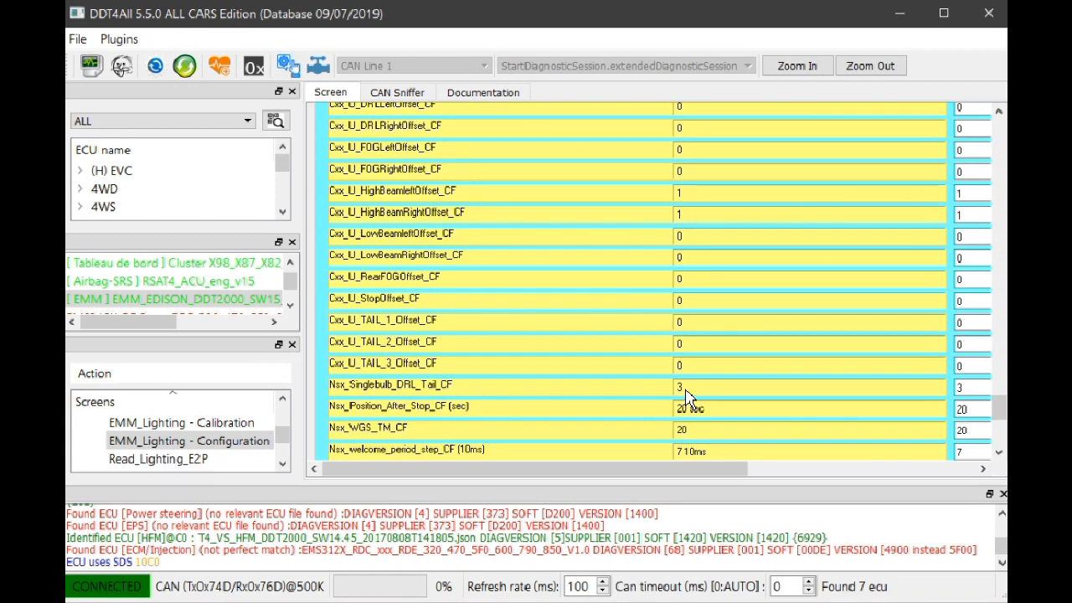
mouse_move(685, 397)
mouse_move(686, 397)
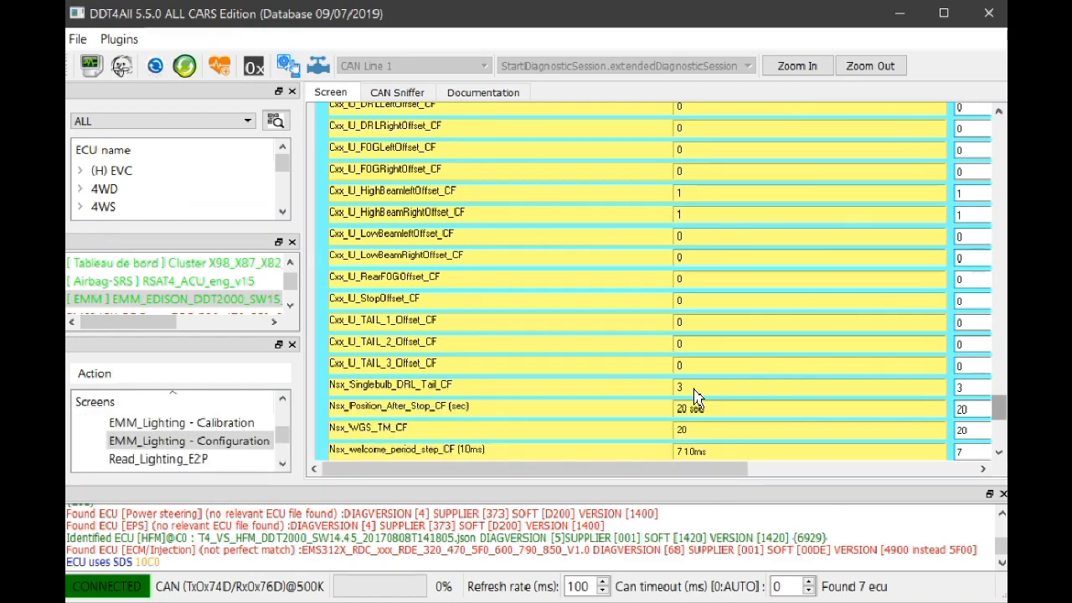
scroll(700, 400, "up", 15)
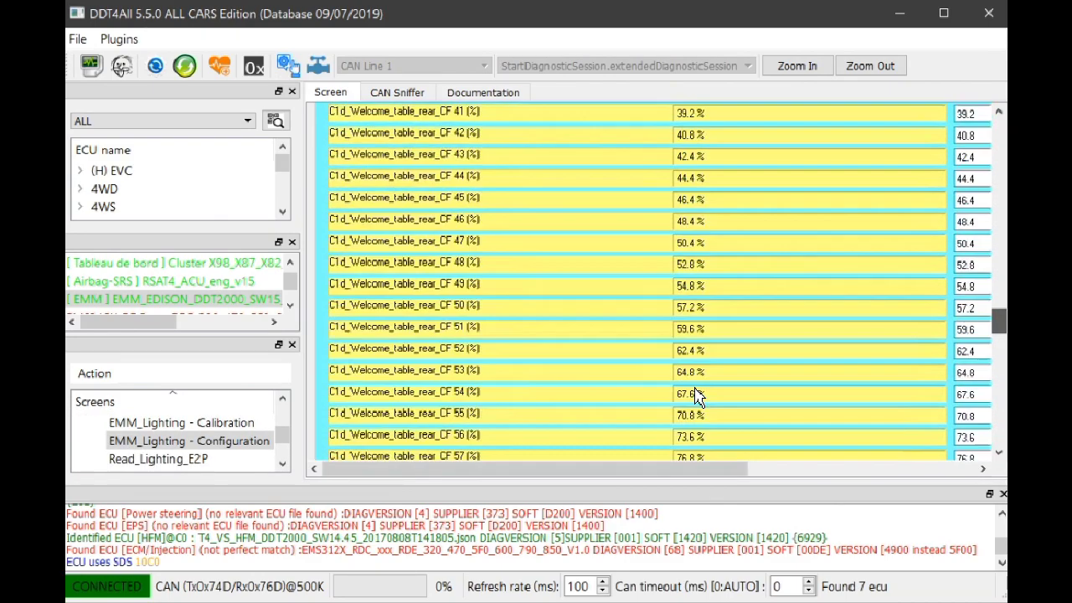
scroll(586, 185, "up", 16)
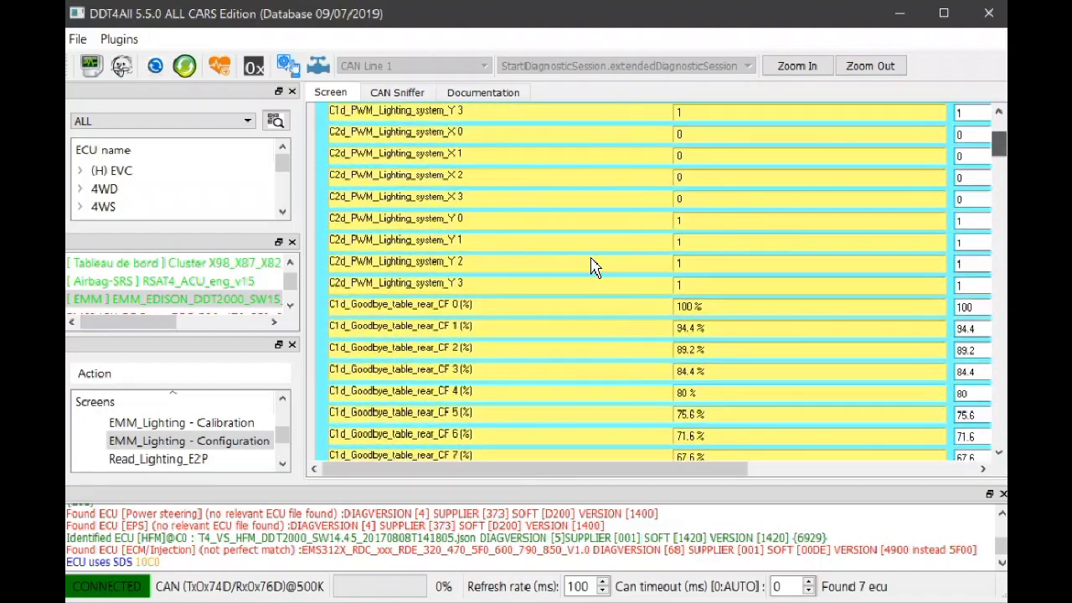
Review the rear goodbye and welcome tables through to the basic PWM adaptation parameter for the DRL
scroll(629, 316, "down", 9)
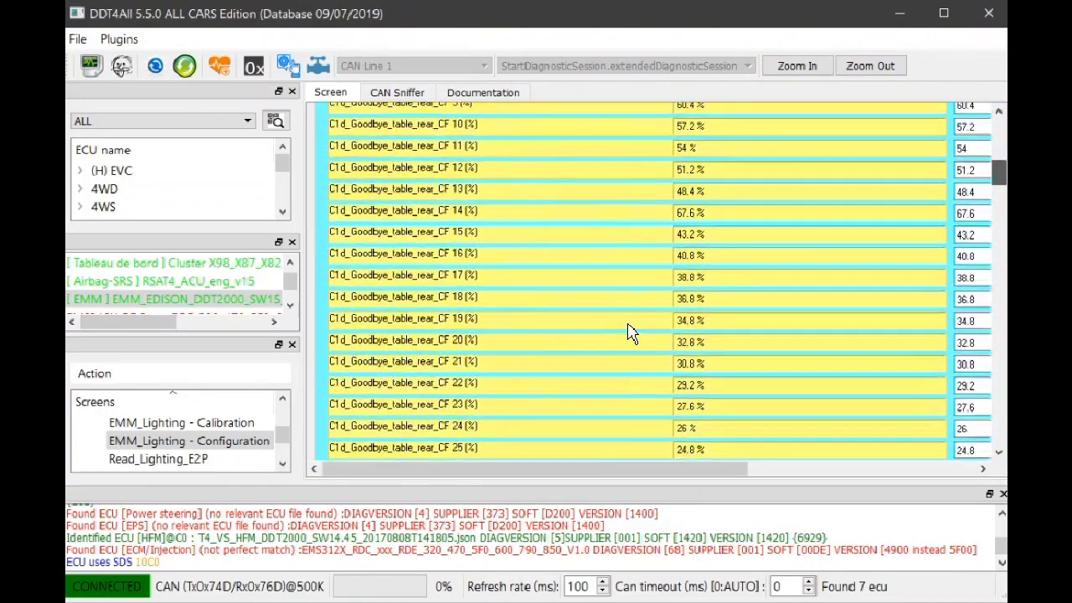
scroll(603, 358, "down", 12)
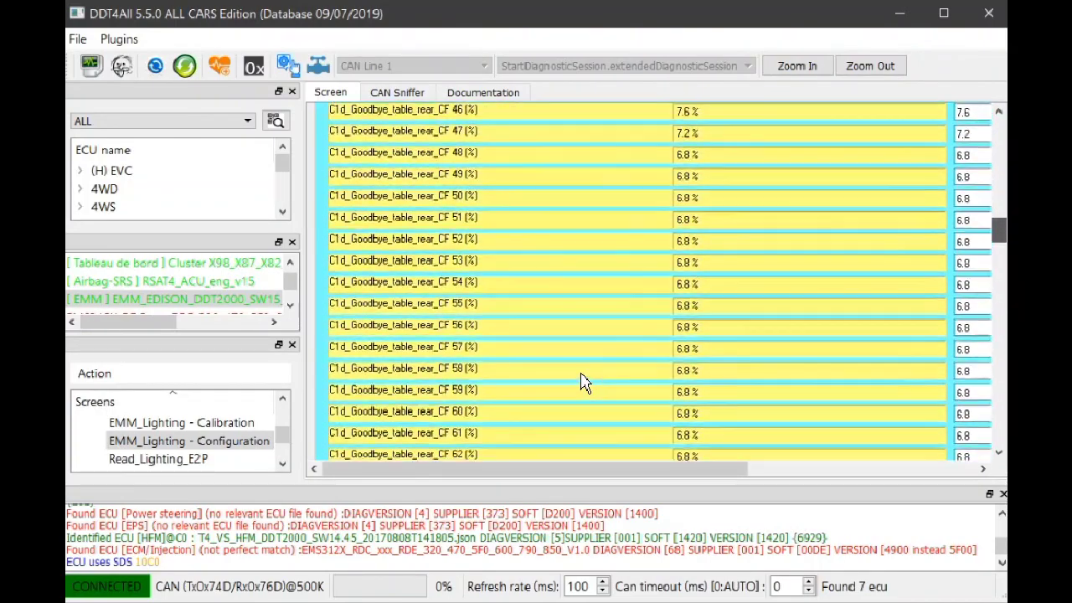
scroll(636, 394, "down", 20)
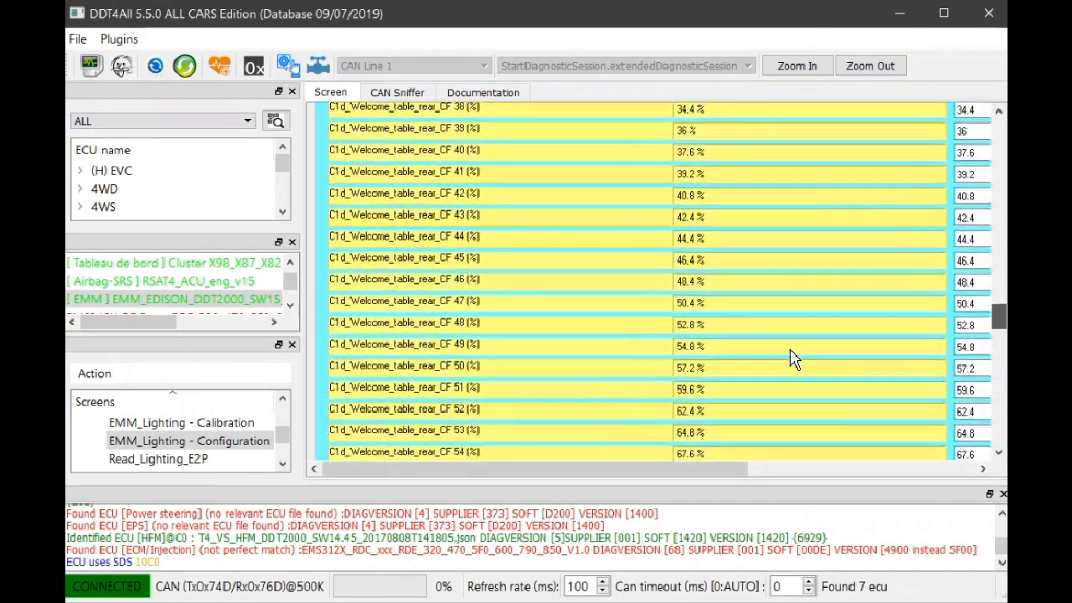
scroll(921, 350, "down", 3)
scroll(674, 345, "up", 2)
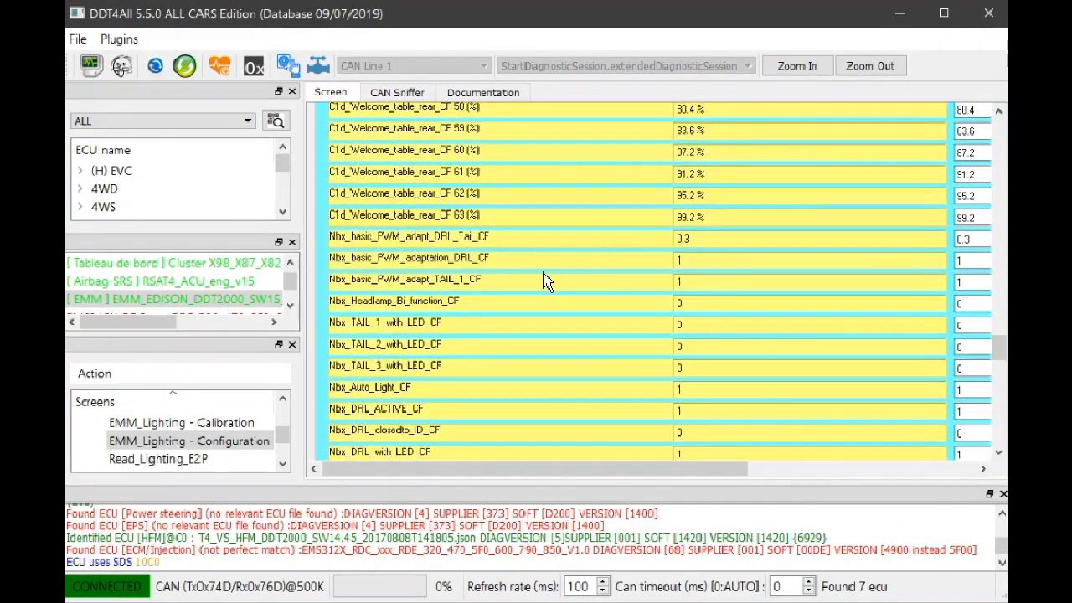
mouse_move(685, 258)
Examine the Nsx_Position_After_Stop_CF and Nsx_WGS_TM_CF settings below the Cxx_U offset parameters
scroll(699, 247, "down", 10)
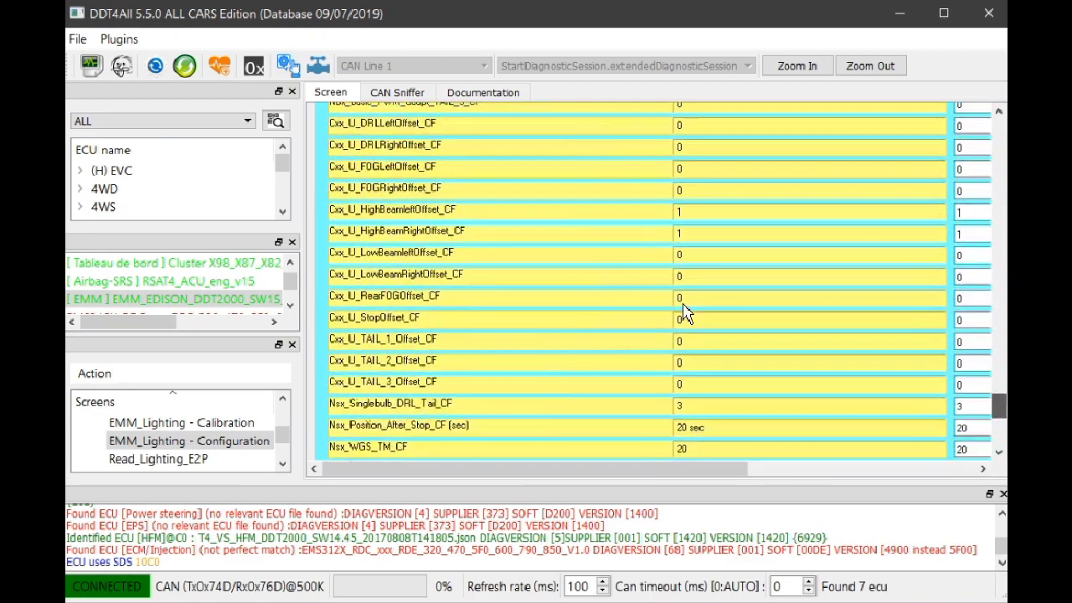
scroll(684, 313, "down", 5)
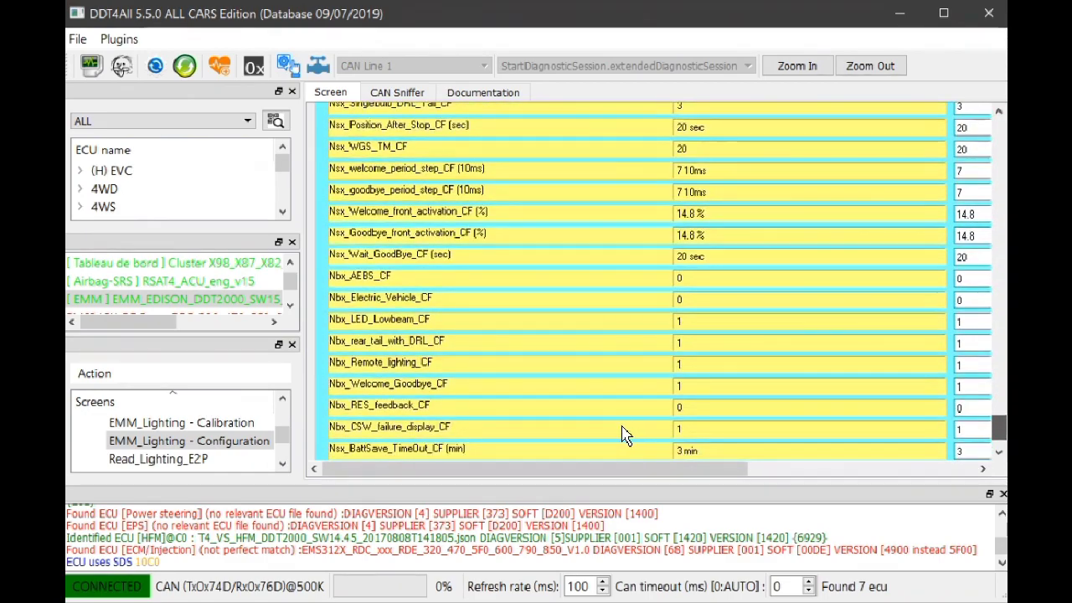
scroll(670, 434, "down", 1)
scroll(694, 424, "up", 4)
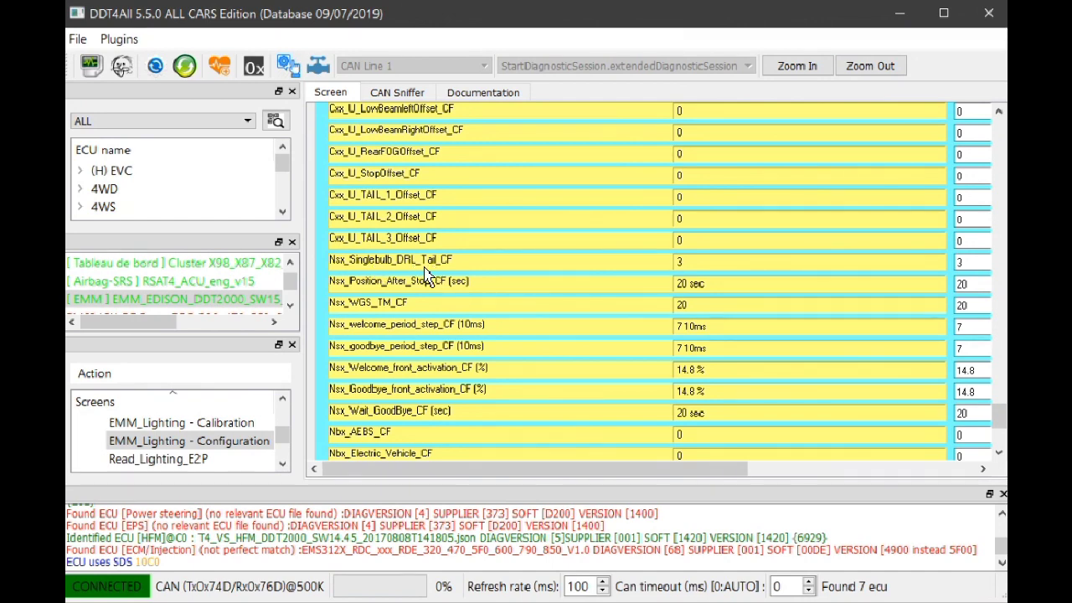
mouse_move(486, 276)
mouse_move(712, 295)
mouse_move(390, 320)
mouse_move(451, 318)
mouse_move(701, 312)
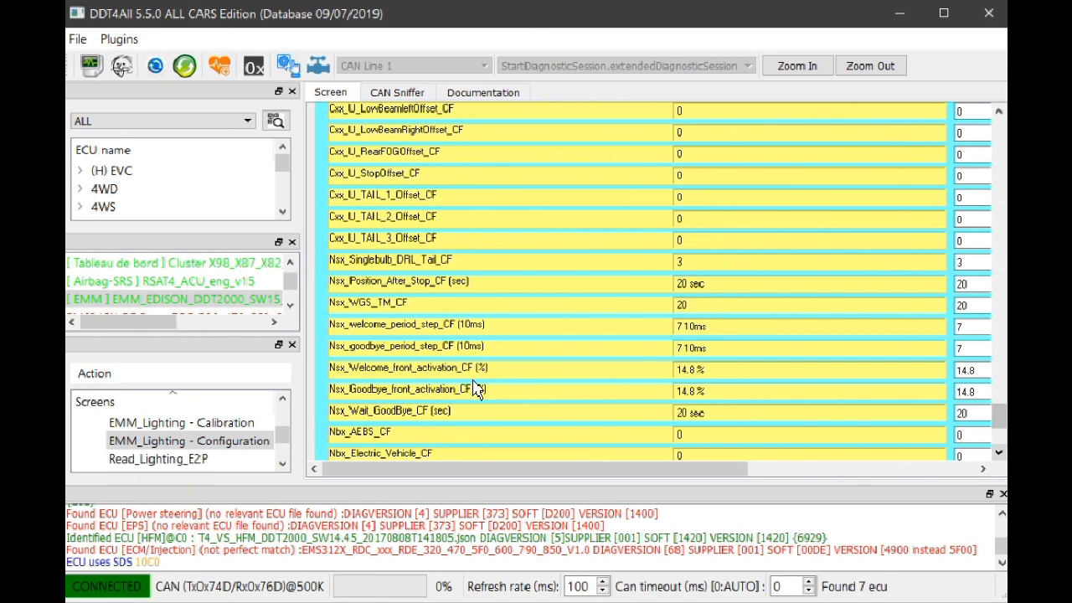
Examine the welcome and goodbye front activation, Nsx_Wait_GoodBye_CF, Nbx_AEBS_CF and Nbx_Electric_Vehicle_CF settings
scroll(432, 416, "down", 1)
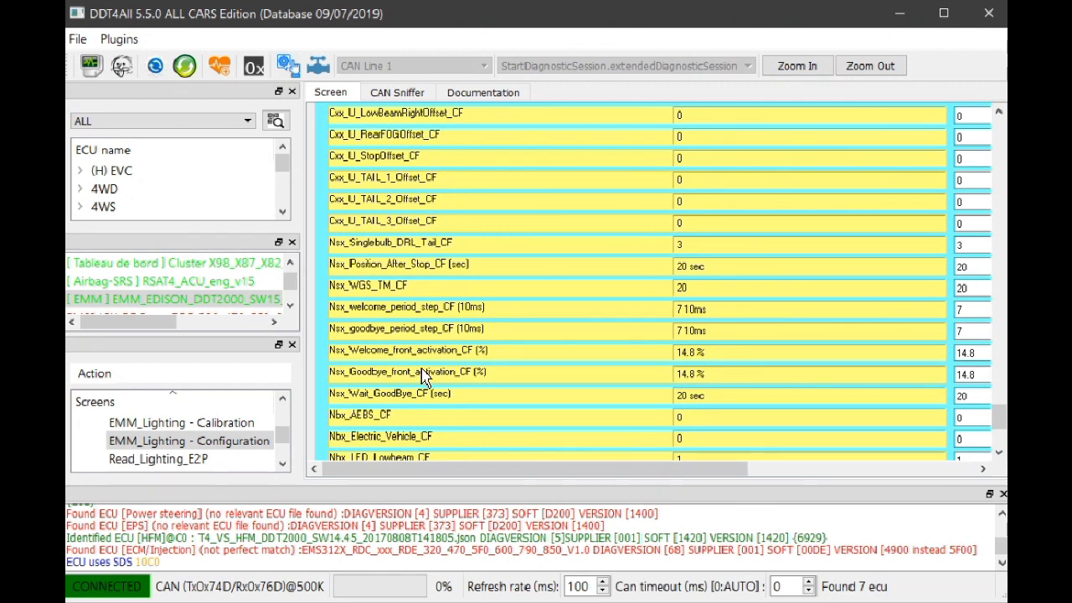
scroll(423, 377, "down", 1)
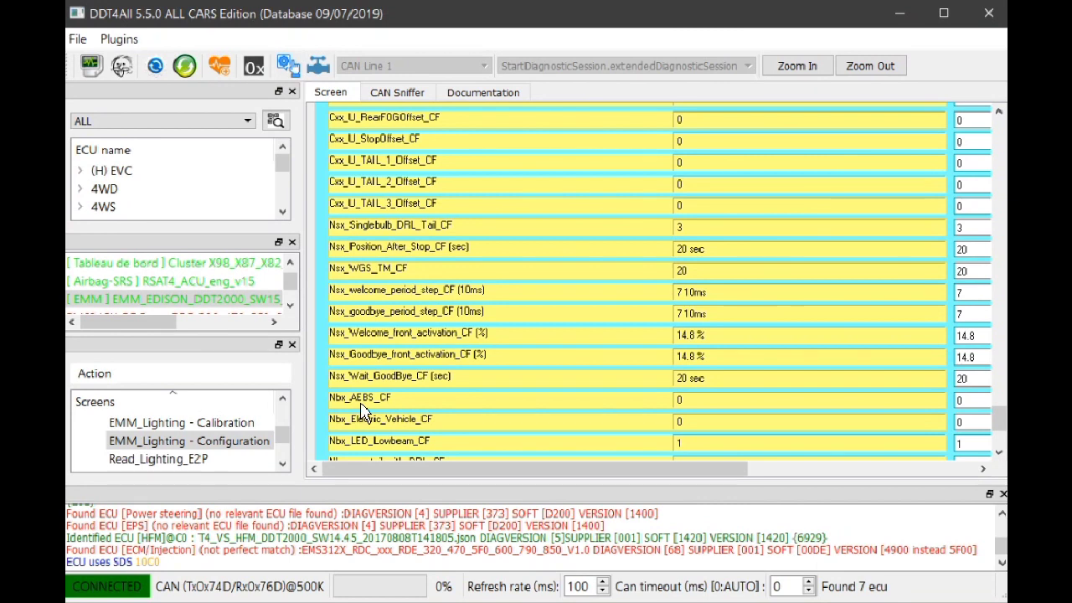
mouse_move(645, 408)
mouse_move(444, 410)
mouse_move(712, 425)
Examine the LED low beam, rear tail with DRL and remote lighting settings
scroll(373, 455, "down", 1)
scroll(373, 455, "down", 1)
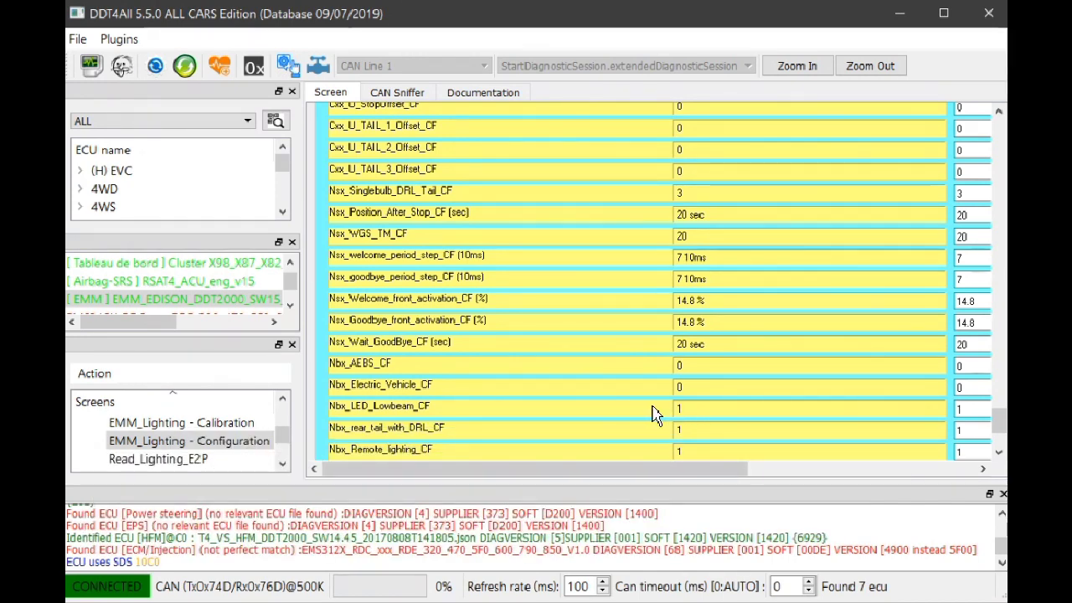
scroll(586, 411, "down", 2)
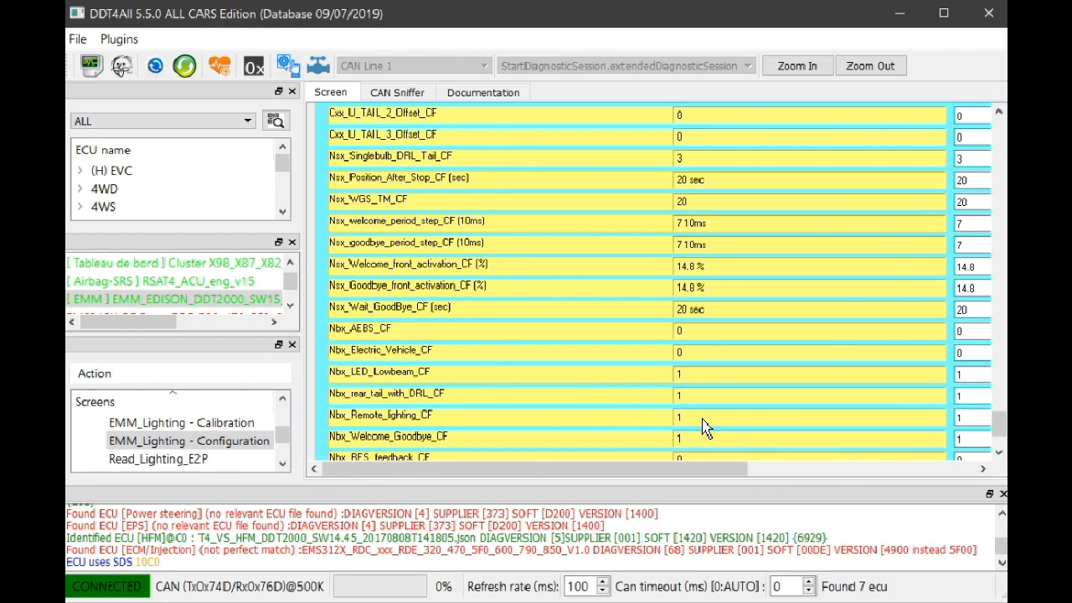
mouse_move(692, 429)
Examine the Nbx_Welcome_Goodbye_CF and Nbx_RES_feedback_CF settings
scroll(701, 433, "down", 1)
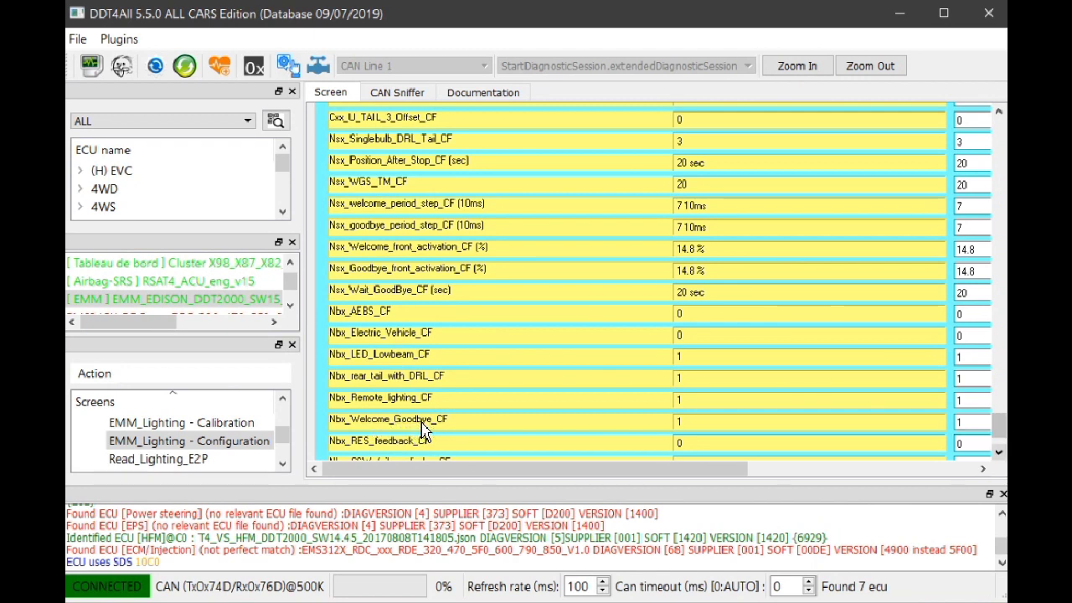
scroll(427, 430, "down", 1)
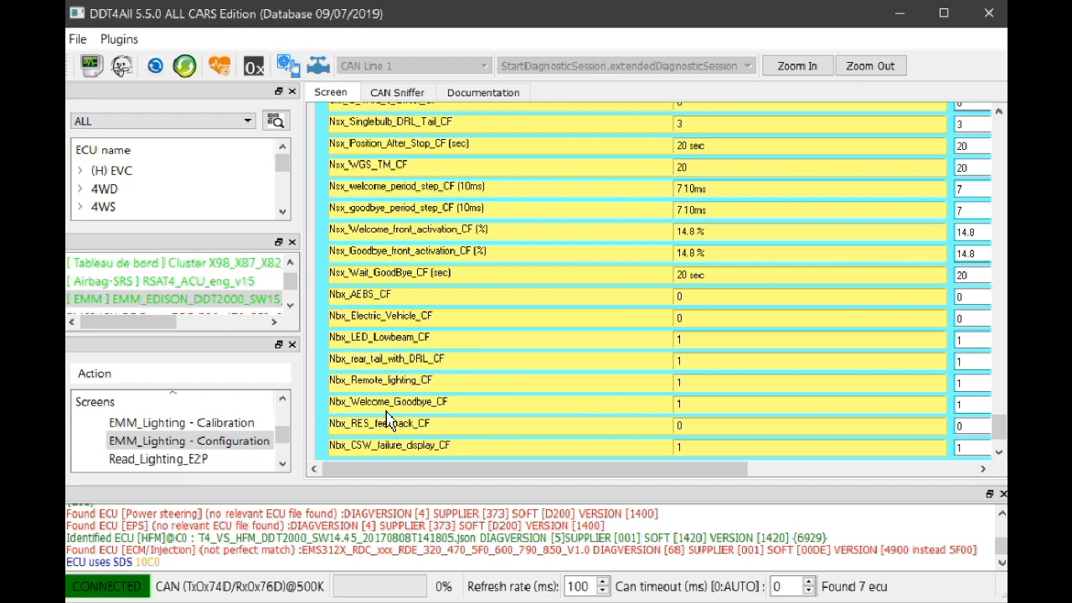
mouse_move(402, 415)
mouse_move(718, 423)
scroll(701, 432, "down", 2)
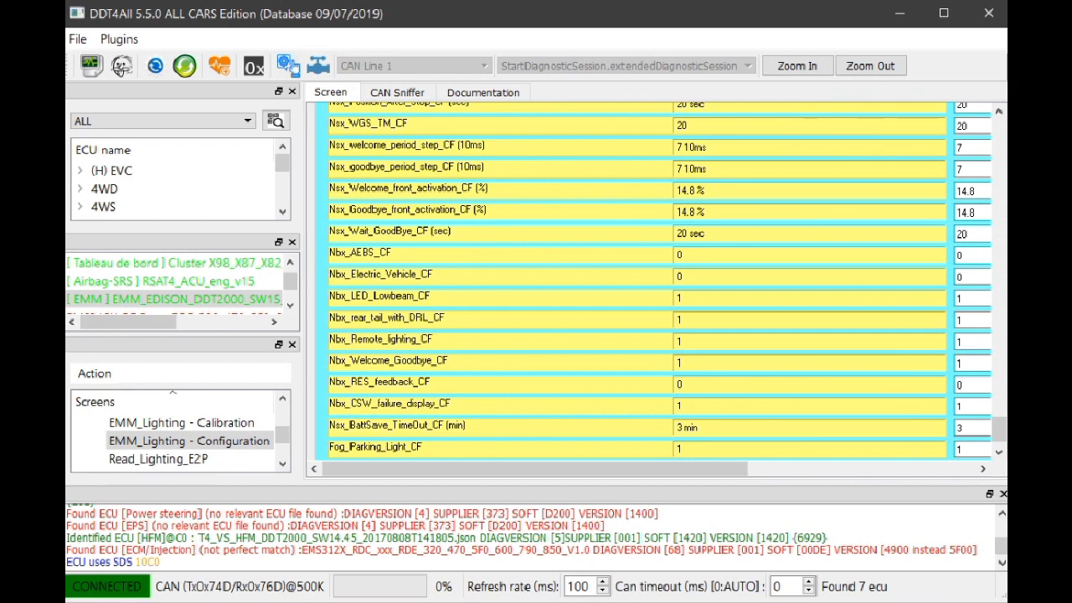
Examine the CSW failure display and battery save timeout settings, and check the description of Fog_Parking_Light_CF at the list's end
mouse_move(360, 417)
mouse_move(686, 419)
mouse_move(368, 443)
mouse_move(718, 439)
mouse_move(718, 439)
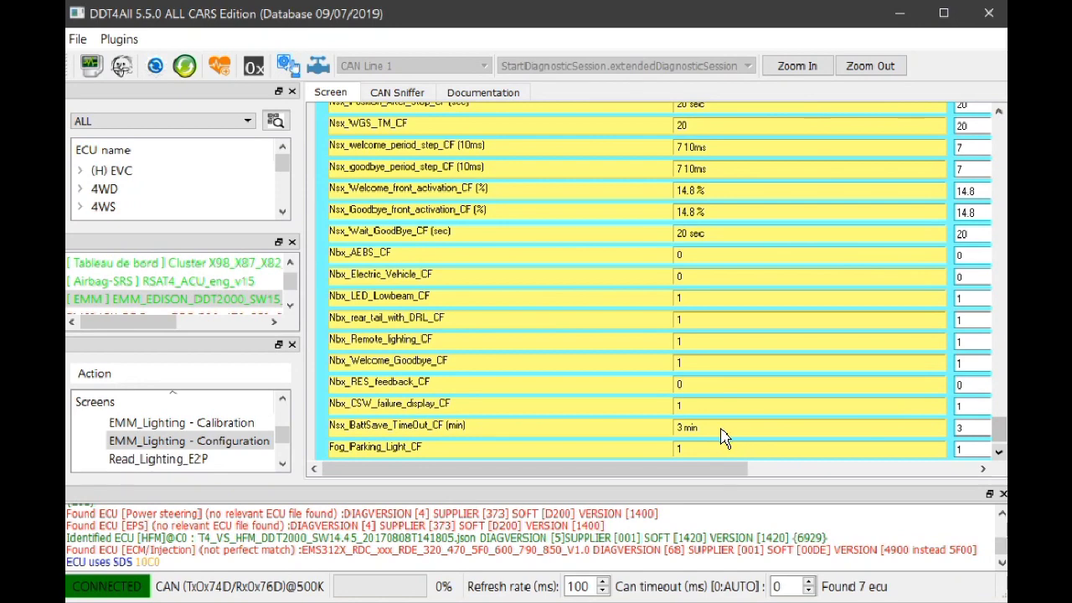
scroll(722, 435, "down", 2)
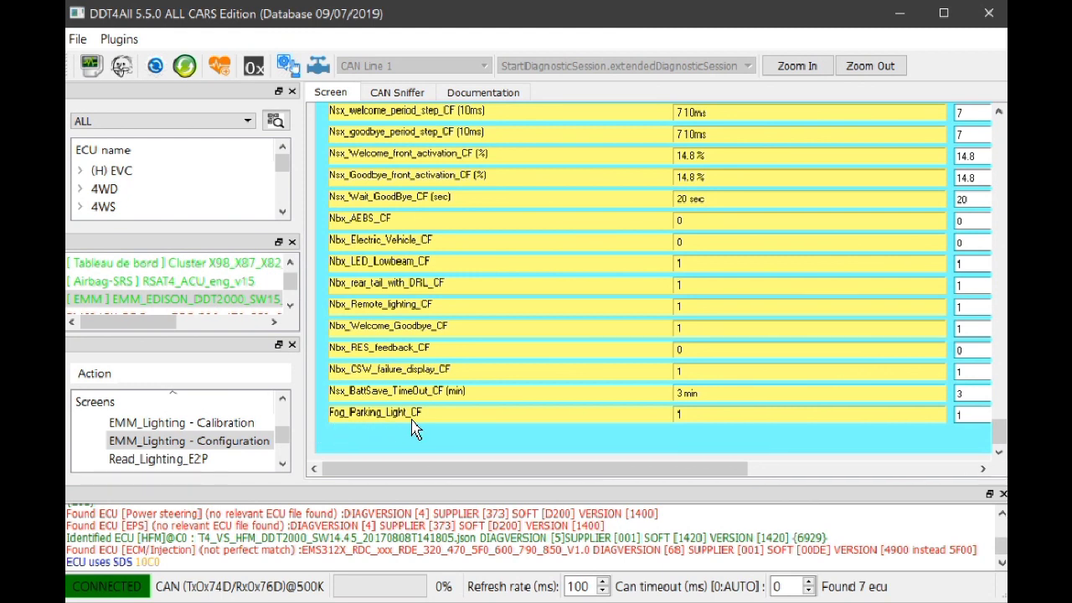
mouse_move(699, 422)
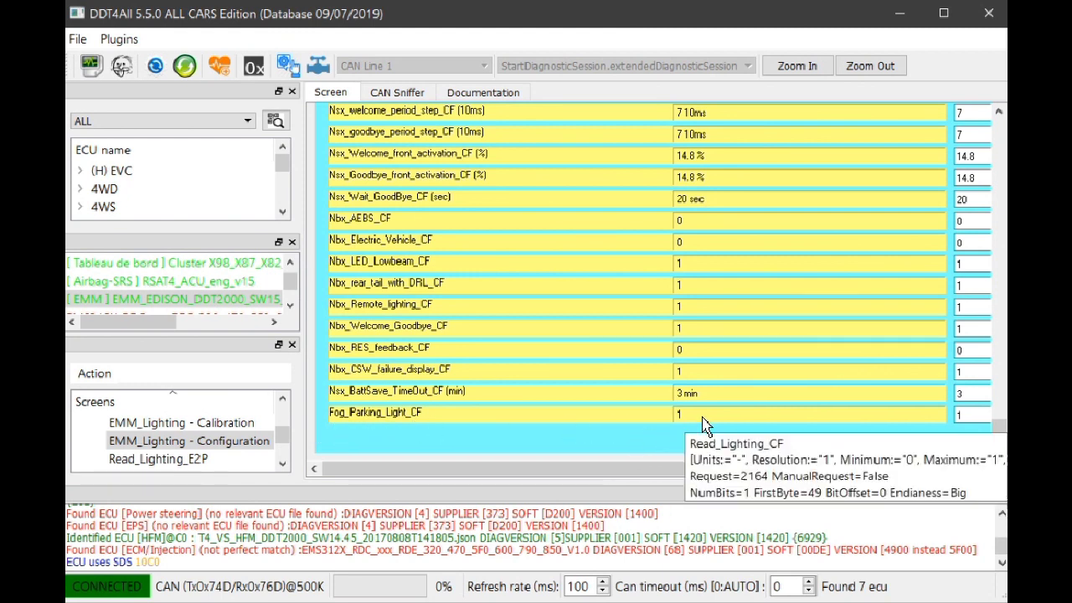